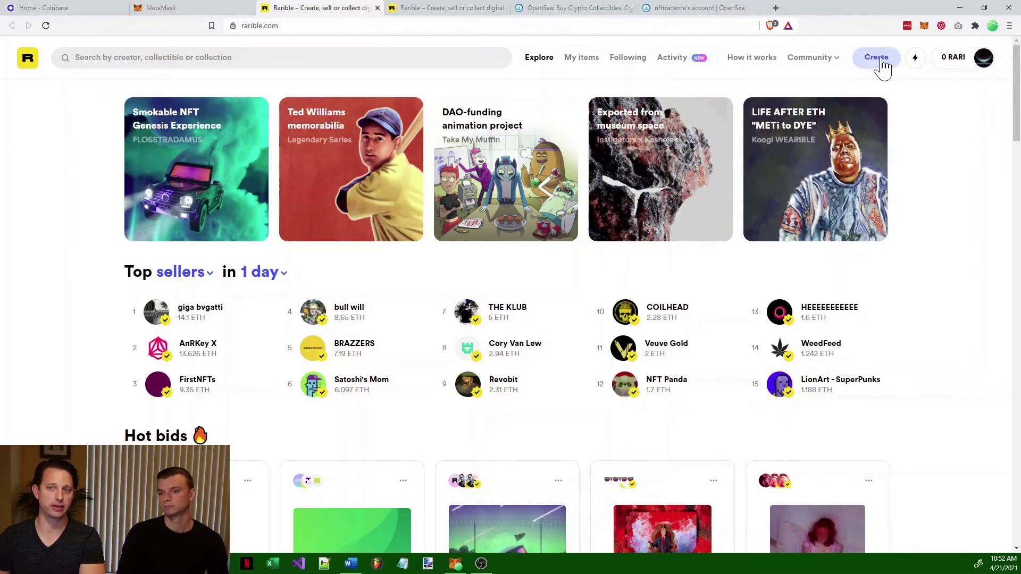
# - Open the creation form for a single collectible and review its upload, sale, collection, royalties and properties options
pyautogui.click(882, 63)
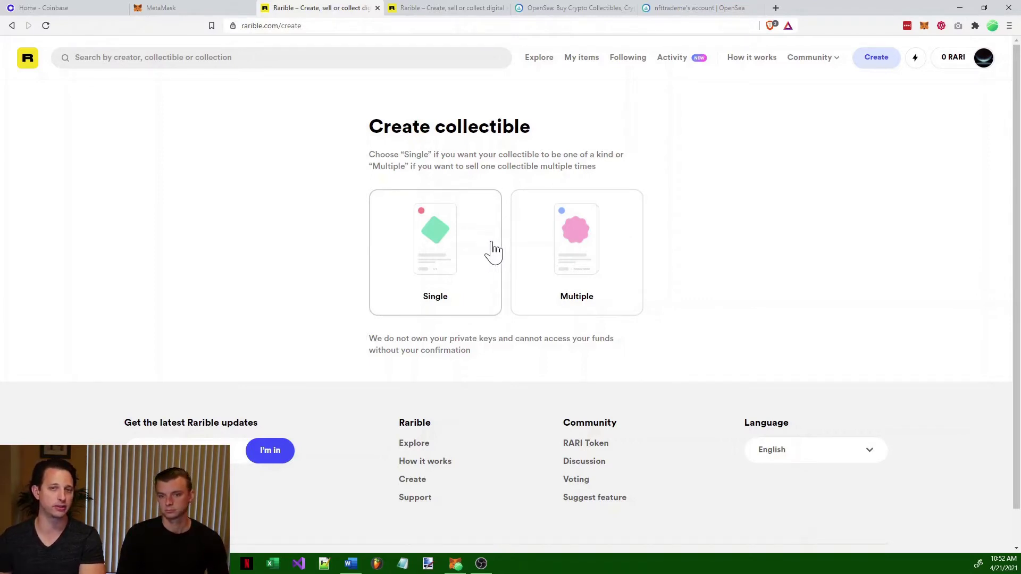
pyautogui.click(473, 266)
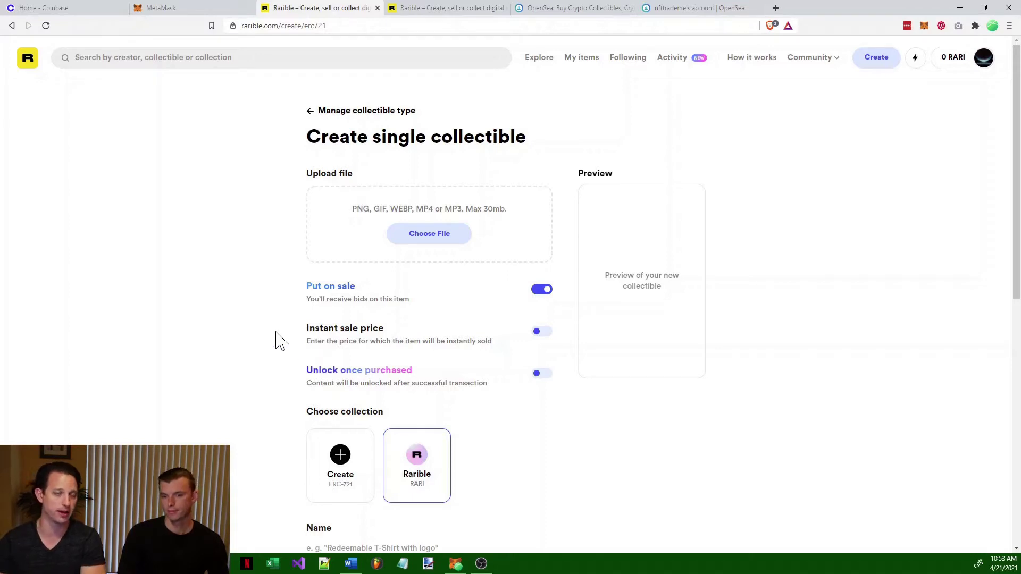
pyautogui.scroll(-2, 277, 380)
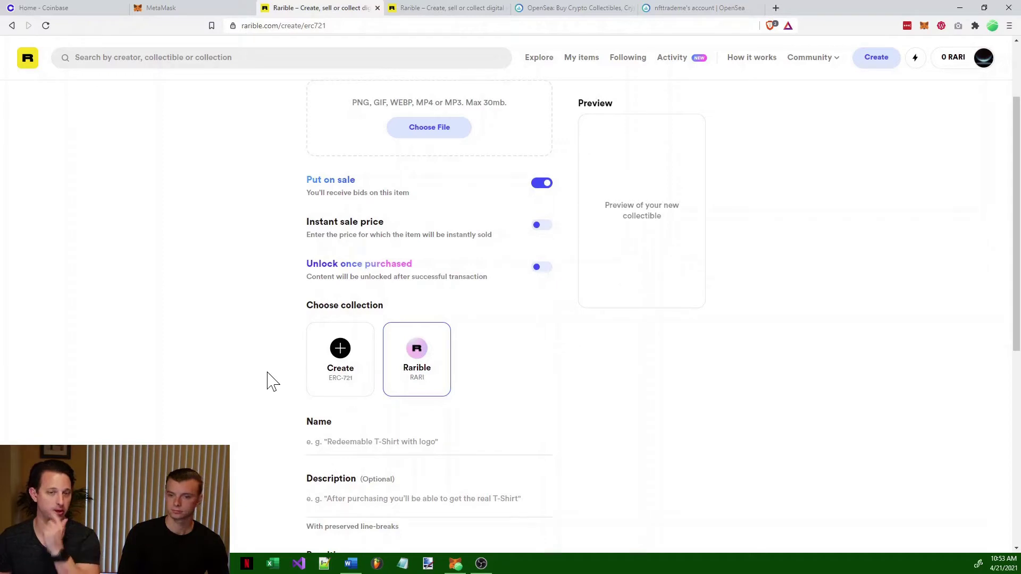
pyautogui.scroll(-4, 271, 375)
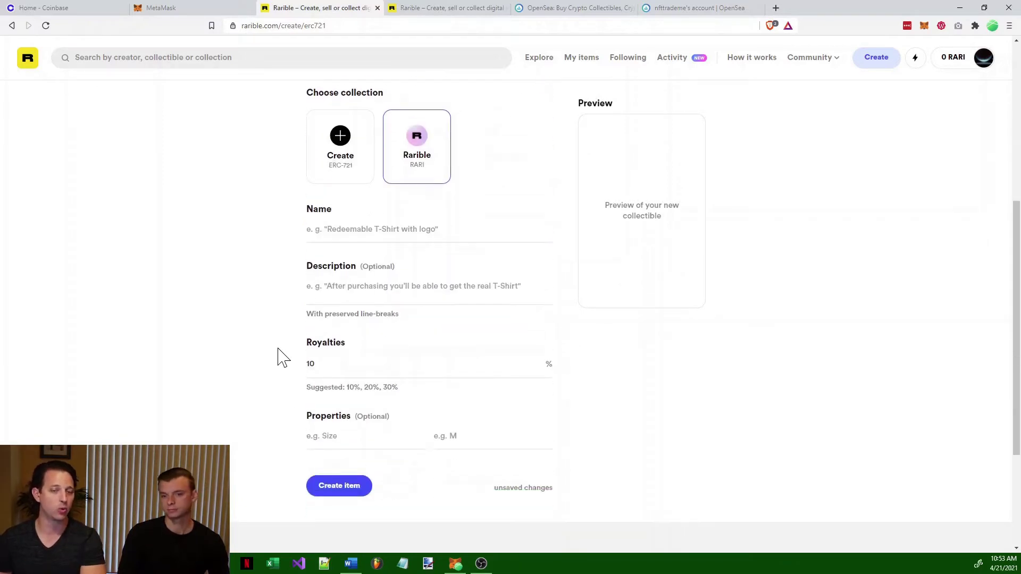
pyautogui.scroll(6, 279, 358)
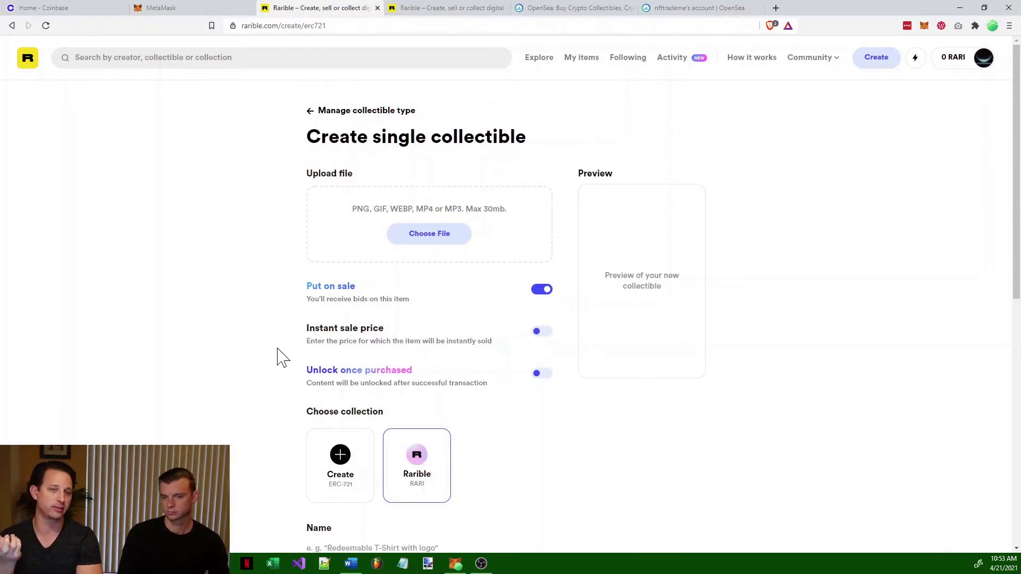
pyautogui.scroll(-5, 390, 309)
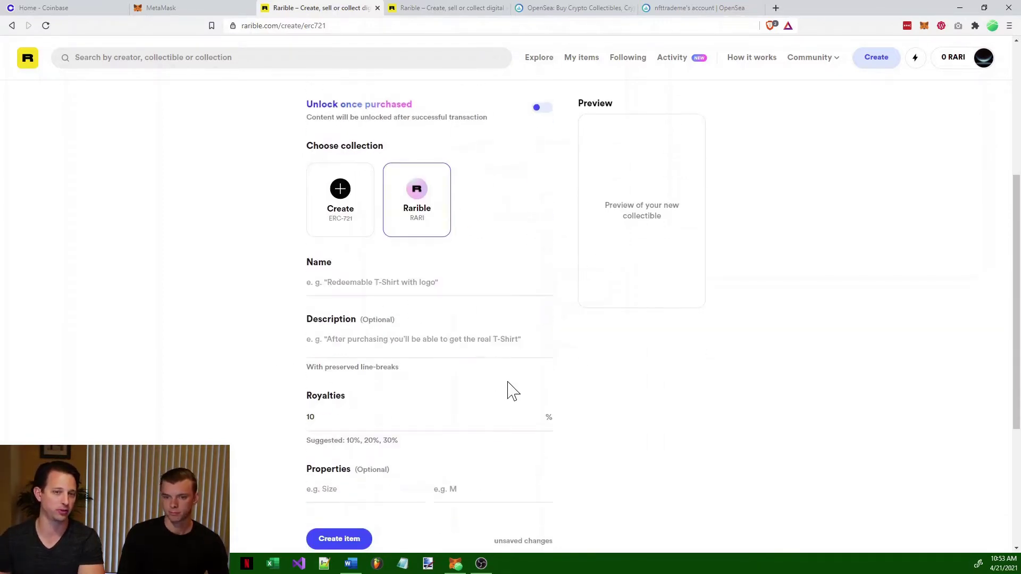
pyautogui.scroll(5, 509, 391)
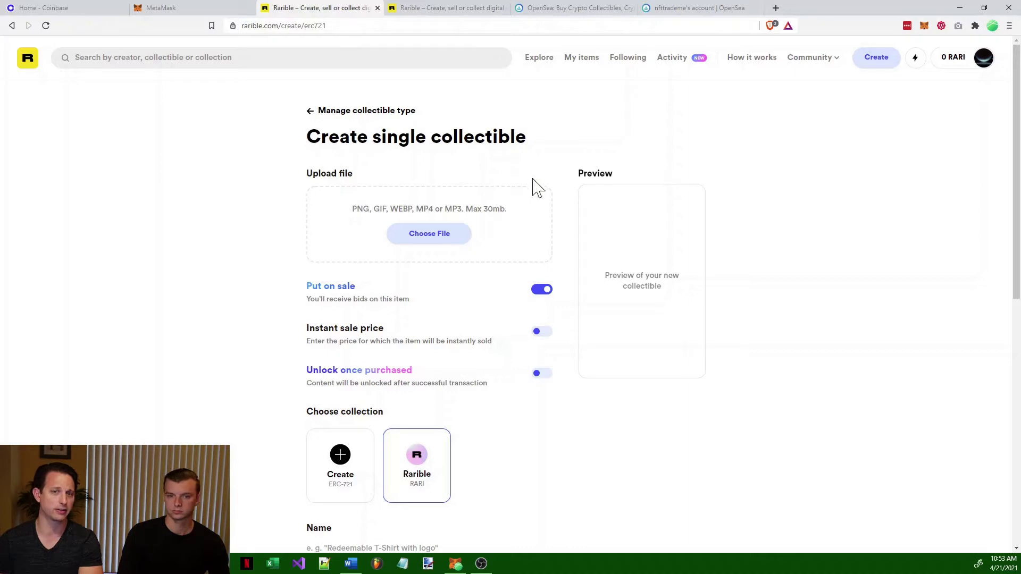
pyautogui.scroll(-3, 496, 369)
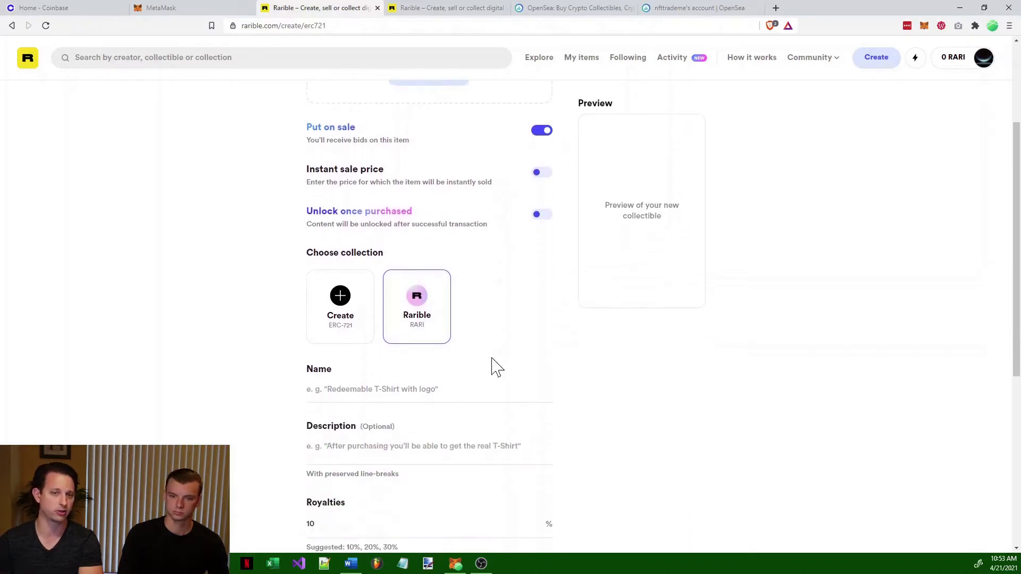
pyautogui.scroll(-1, 511, 341)
pyautogui.scroll(-2, 508, 340)
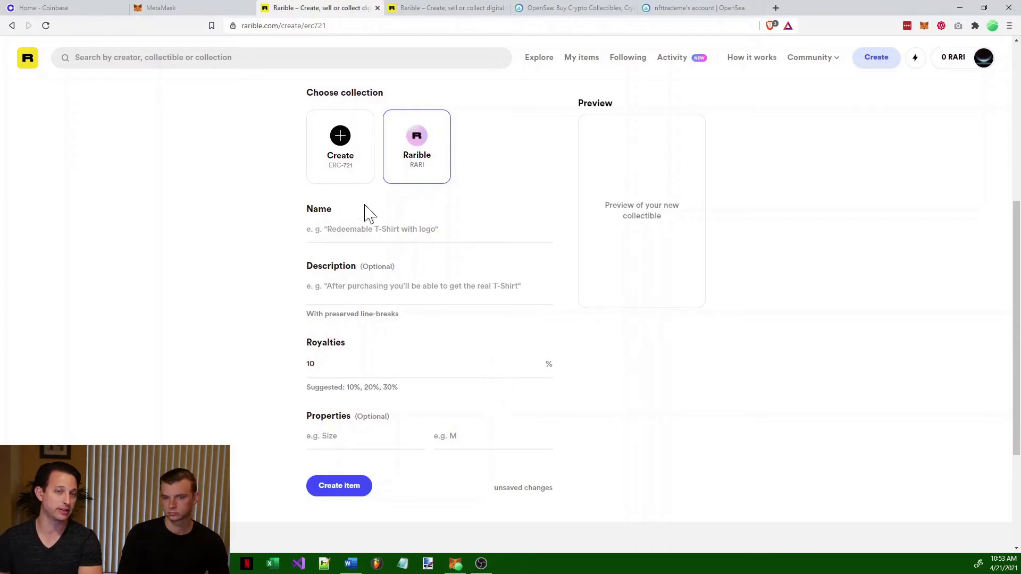
pyautogui.scroll(6, 468, 420)
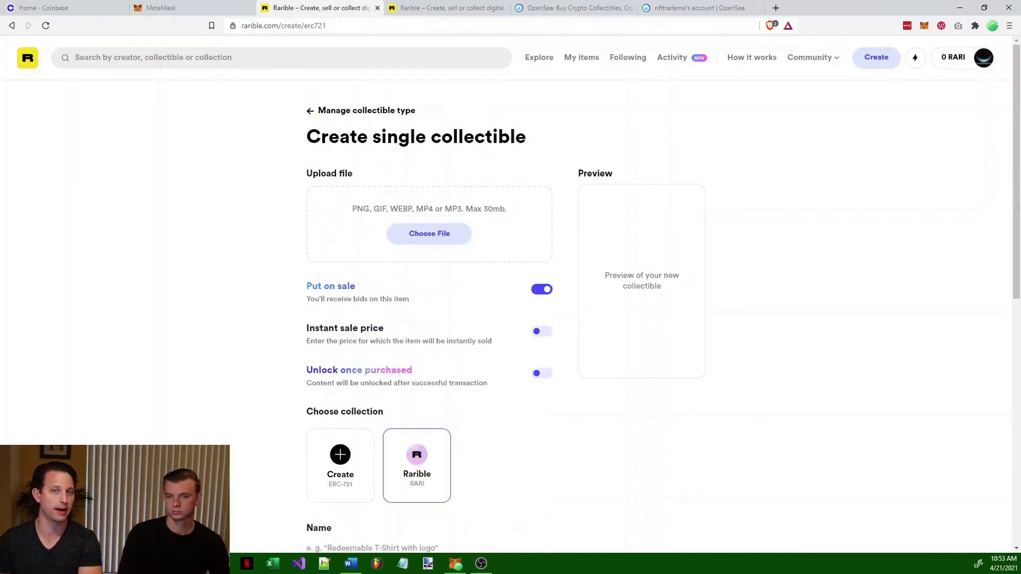
# - Change the collectible type to Multiple and dismiss the prompt about continuing saved progress
pyautogui.click(310, 111)
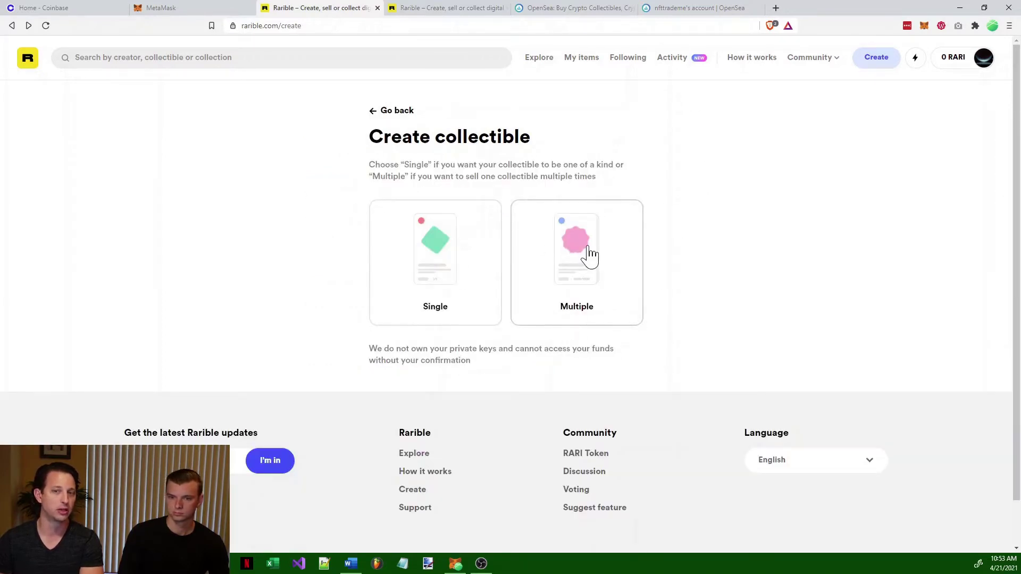
pyautogui.click(589, 272)
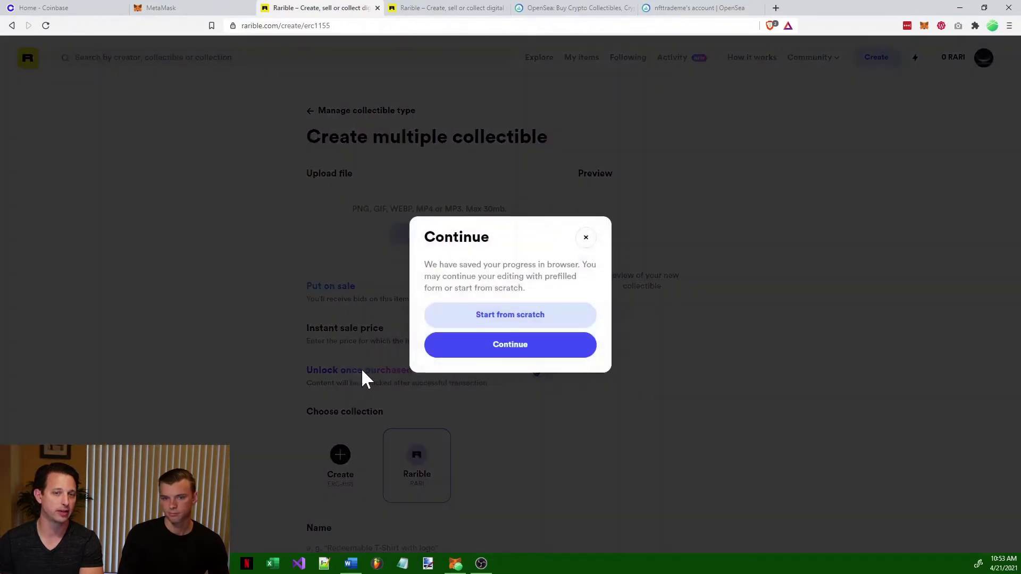
pyautogui.click(586, 238)
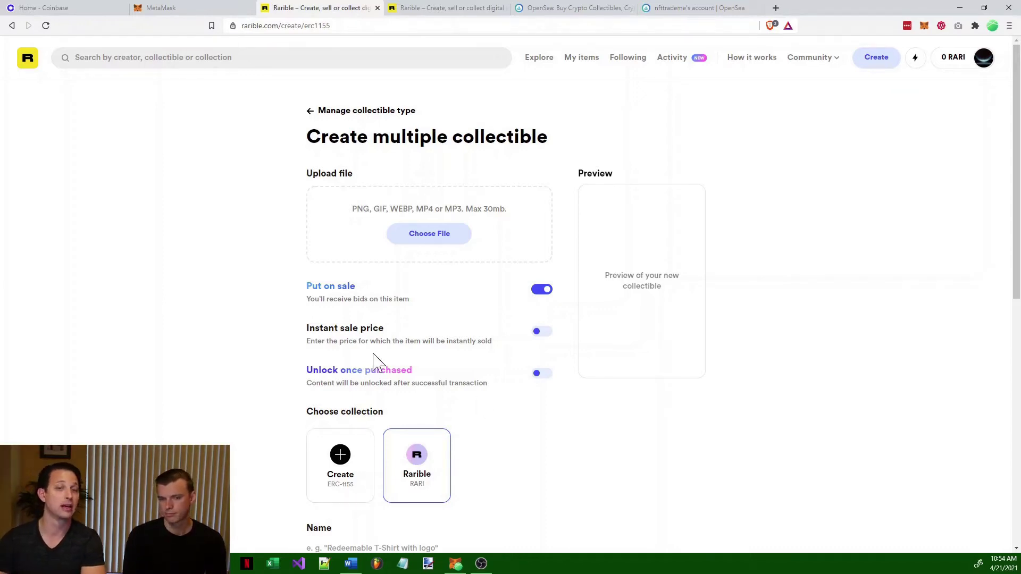
# - Set the collectible's number of copies to 1
pyautogui.scroll(-5, 325, 373)
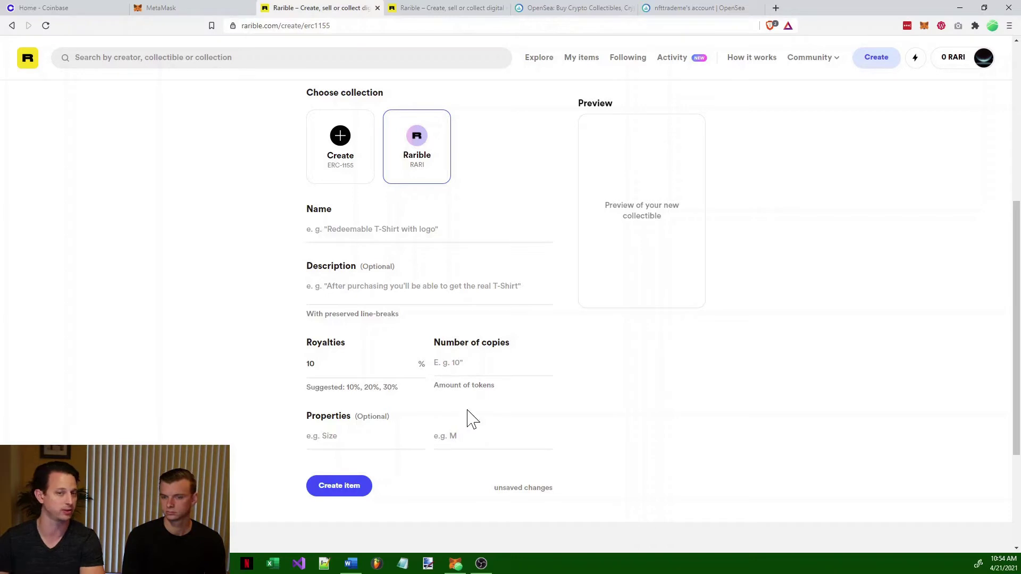
pyautogui.click(441, 366)
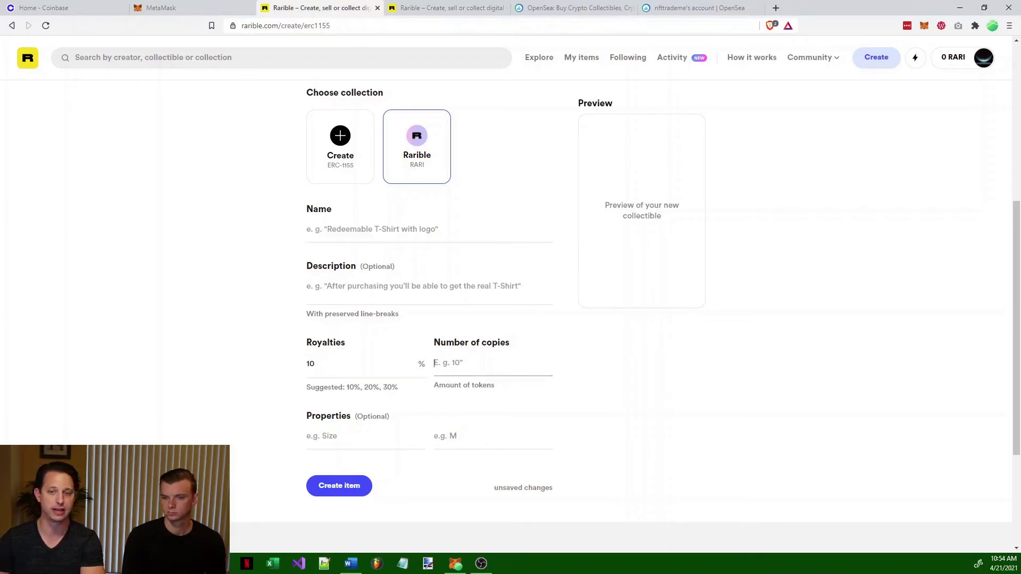
pyautogui.write('100')
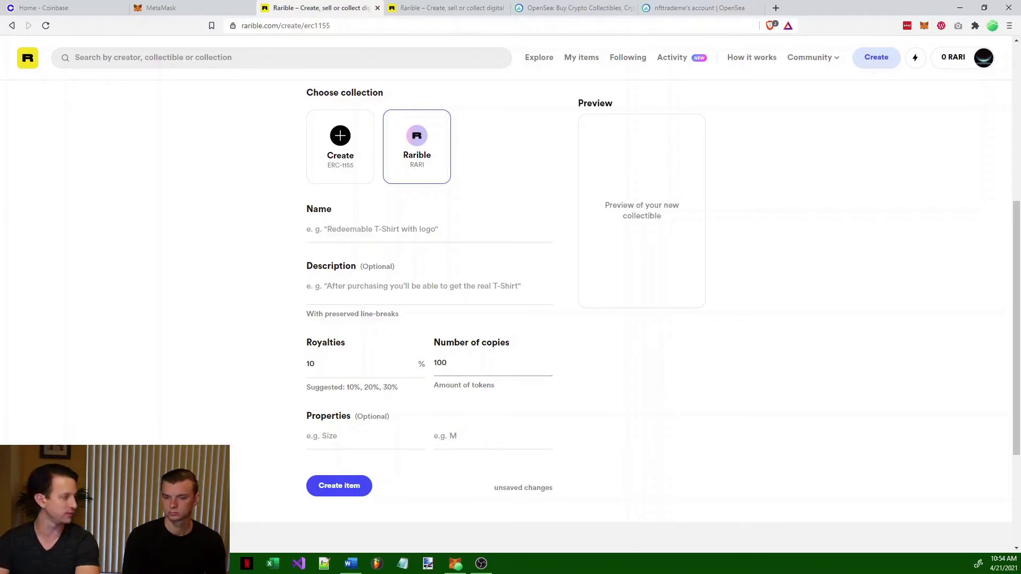
pyautogui.press('BackSpace')
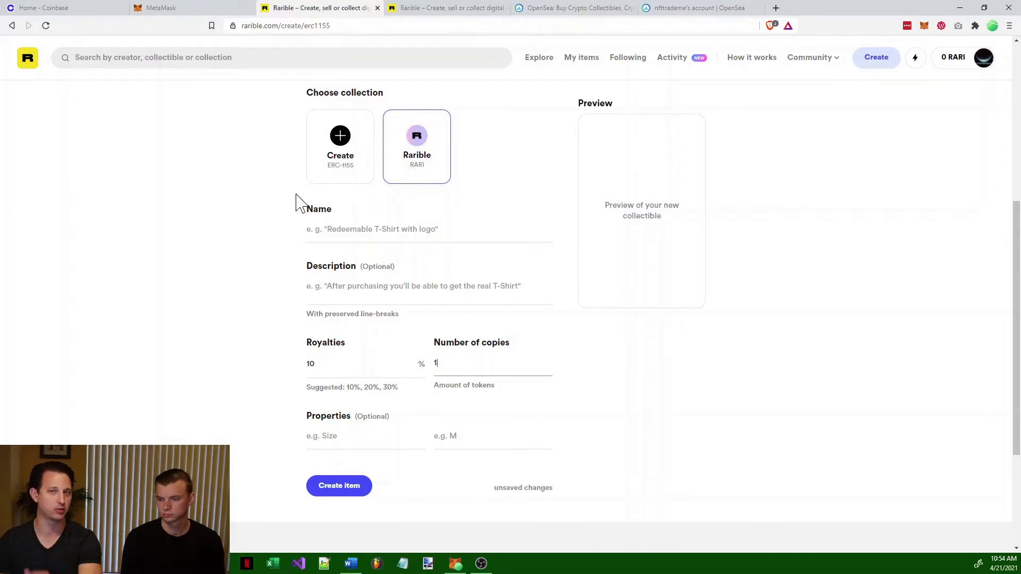
# - Disable the Put on sale option and enable it again
pyautogui.scroll(6, 292, 264)
pyautogui.click(528, 290)
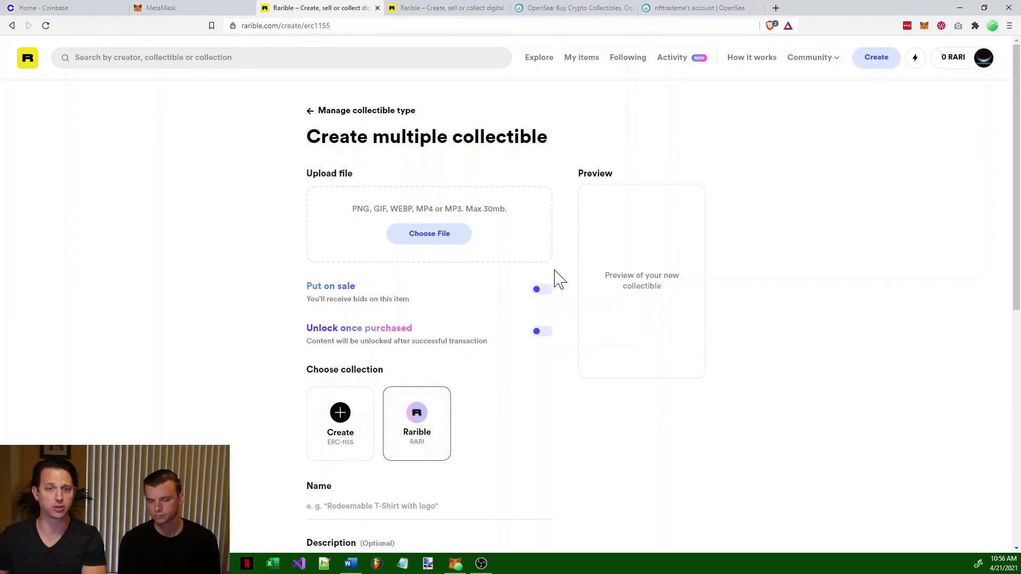
pyautogui.click(542, 291)
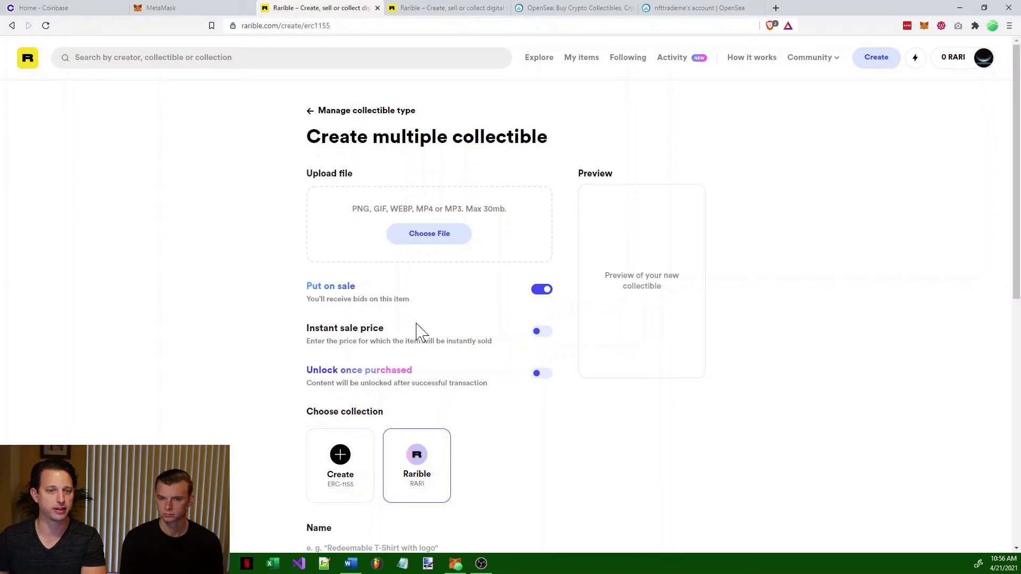
# - Enable the instant sale price and set it to 1 ETH per piece
pyautogui.click(539, 334)
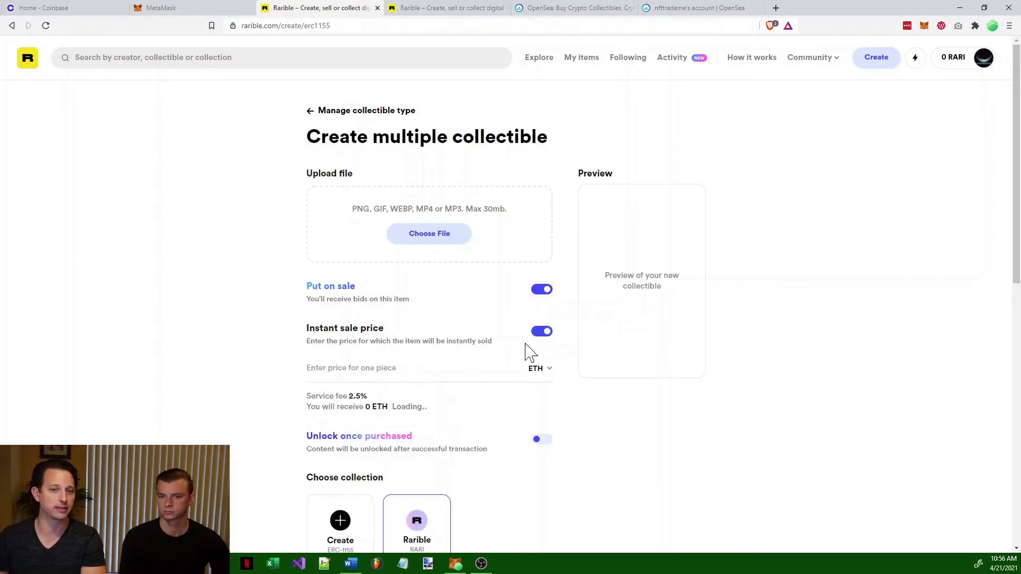
pyautogui.click(381, 372)
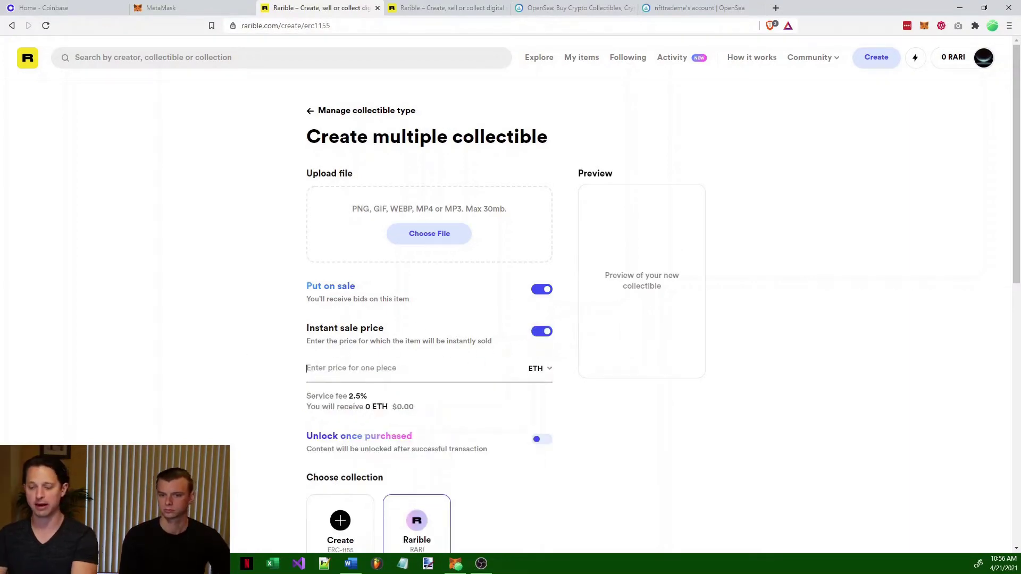
pyautogui.write('1')
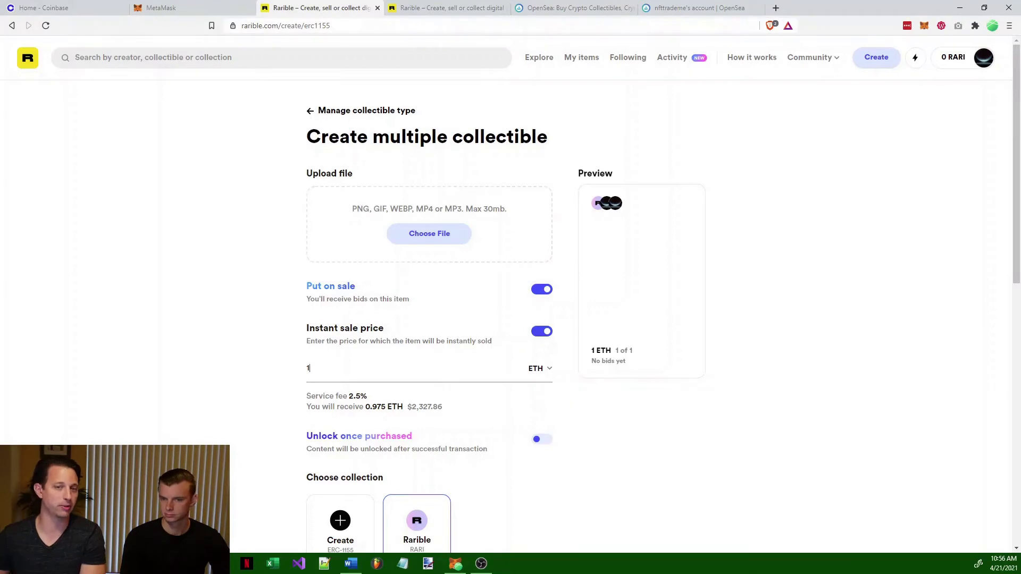
# - Examine the service fee and the amount received in ETH and dollars under the instant sale price
pyautogui.moveTo(408, 408); pyautogui.dragTo(451, 412)
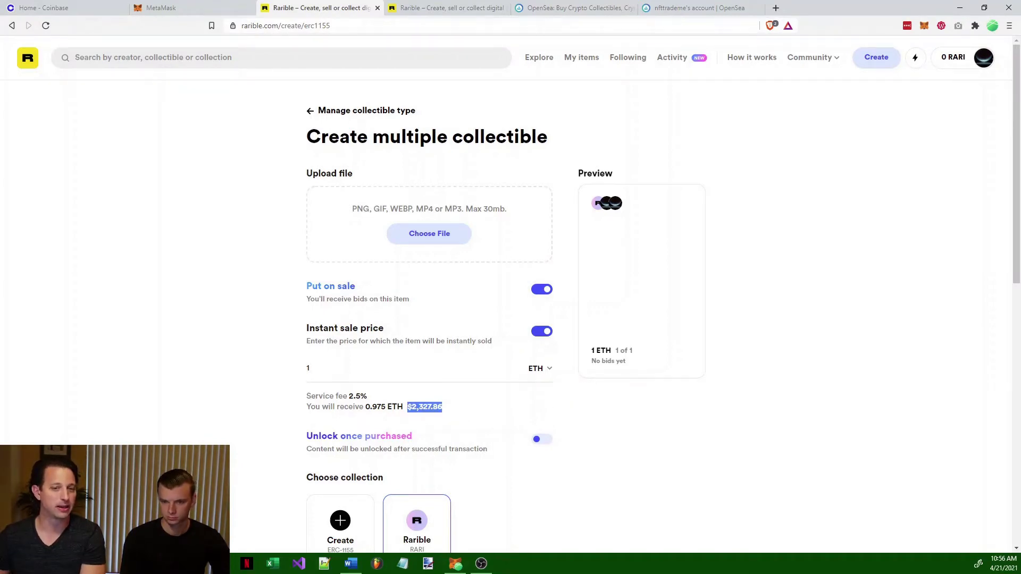
pyautogui.doubleClick(375, 398)
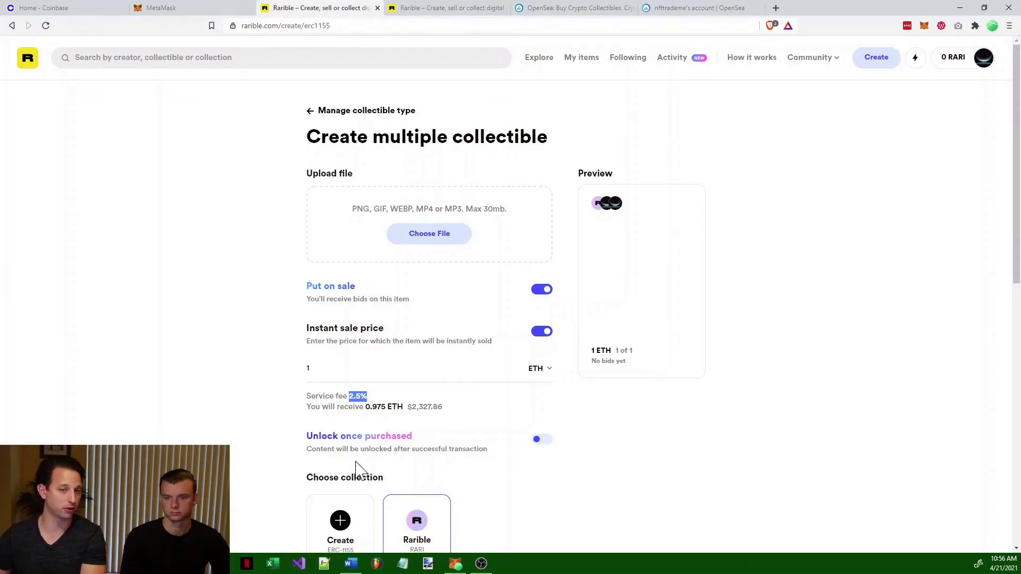
pyautogui.moveTo(366, 407); pyautogui.dragTo(392, 408)
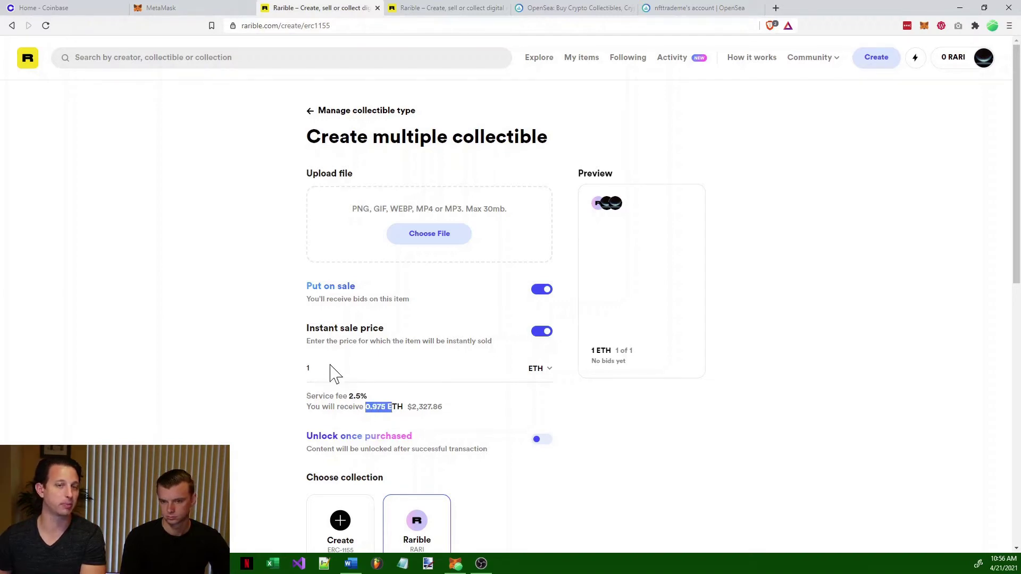
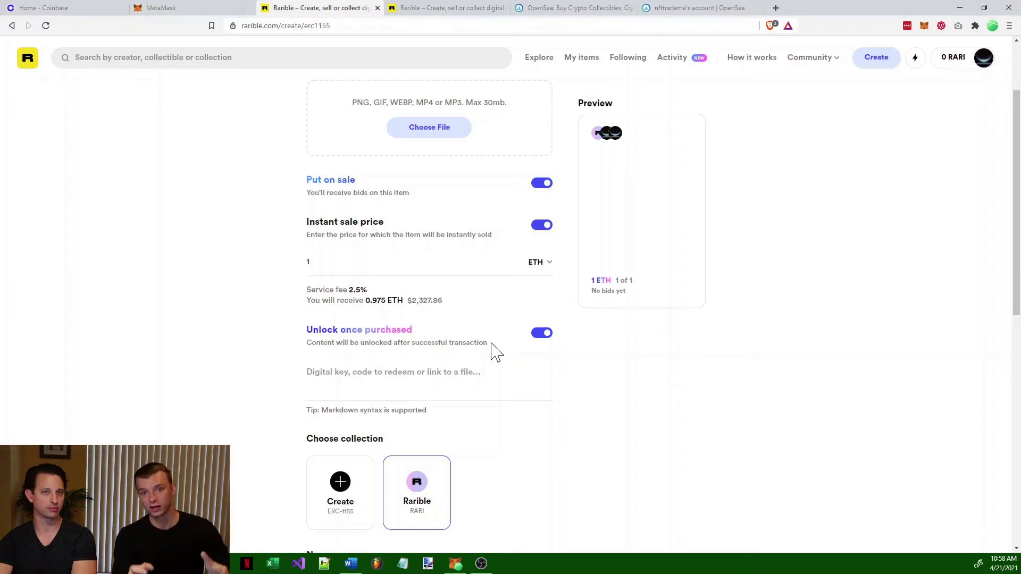
# - View the form for creating a custom ERC-1155 collection and close it without creating one
pyautogui.scroll(2, 513, 333)
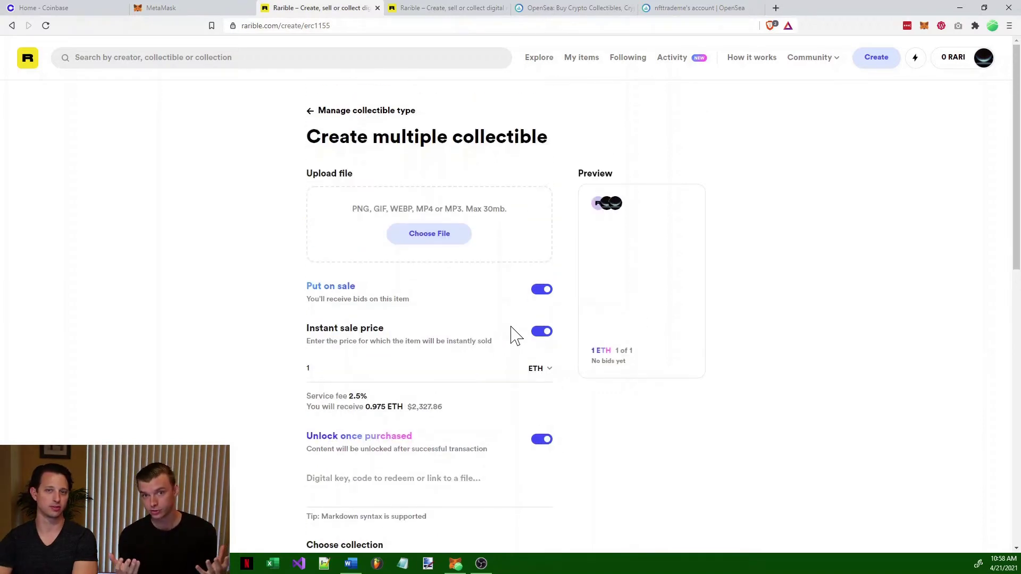
pyautogui.scroll(-3, 512, 333)
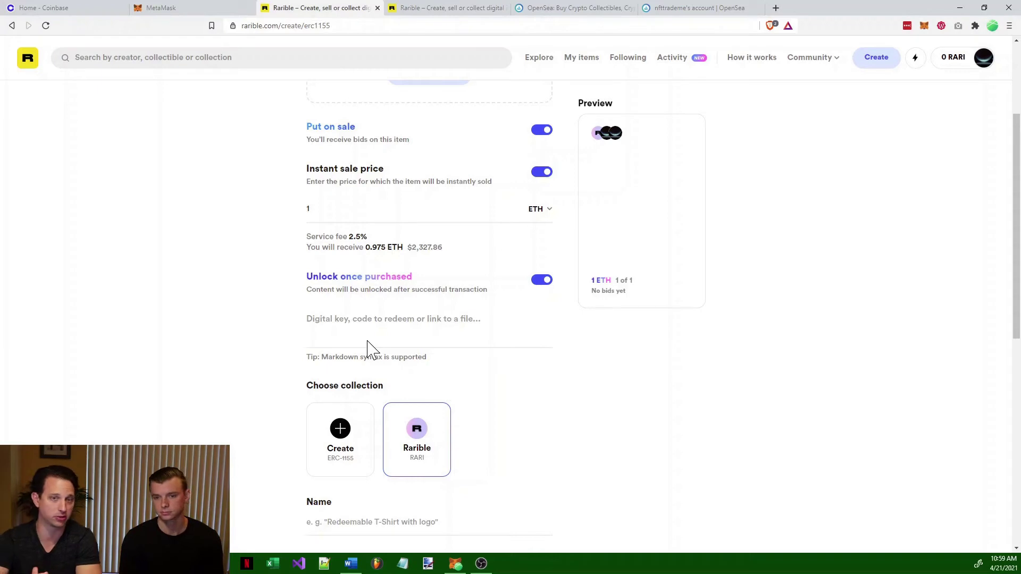
pyautogui.scroll(-2, 371, 350)
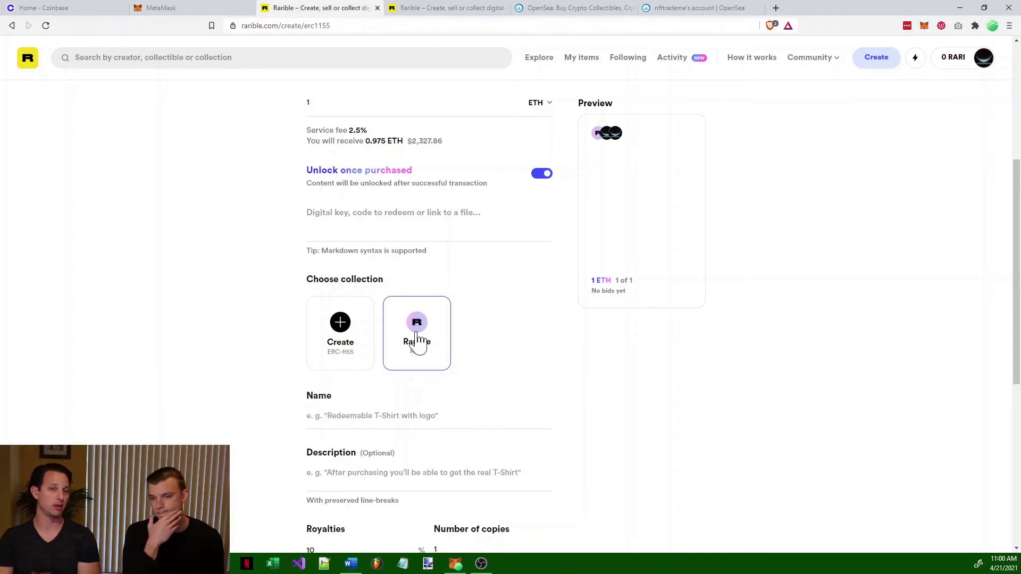
pyautogui.click(335, 357)
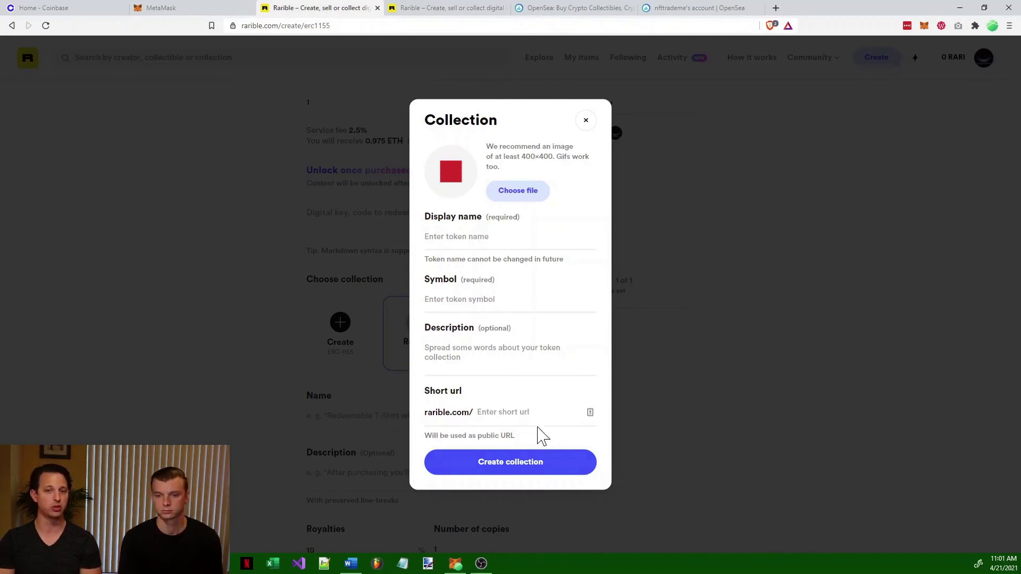
pyautogui.click(586, 120)
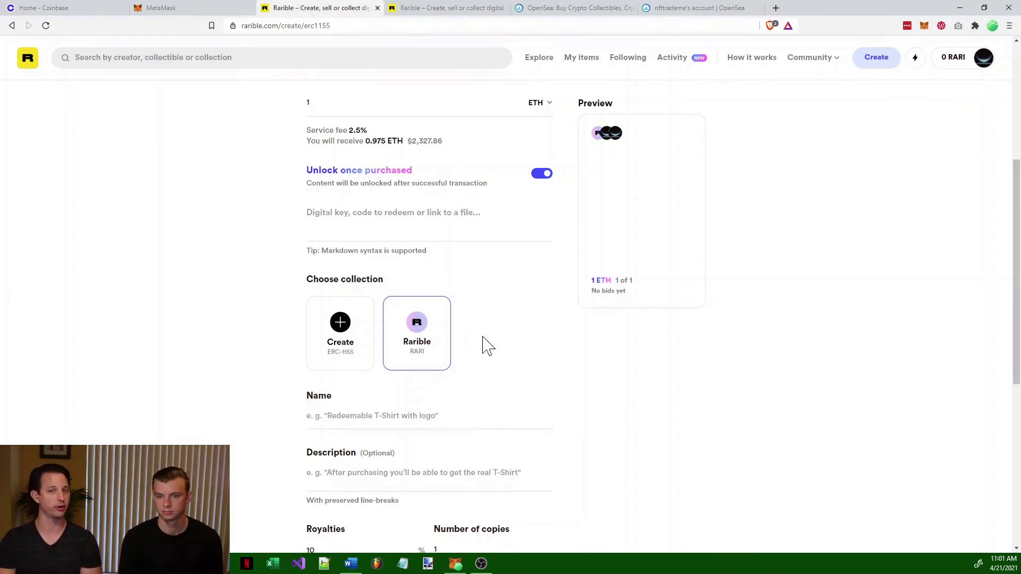
# - Review the collectible's Name, Description and Royalties fields without entering anything
pyautogui.scroll(-2, 477, 345)
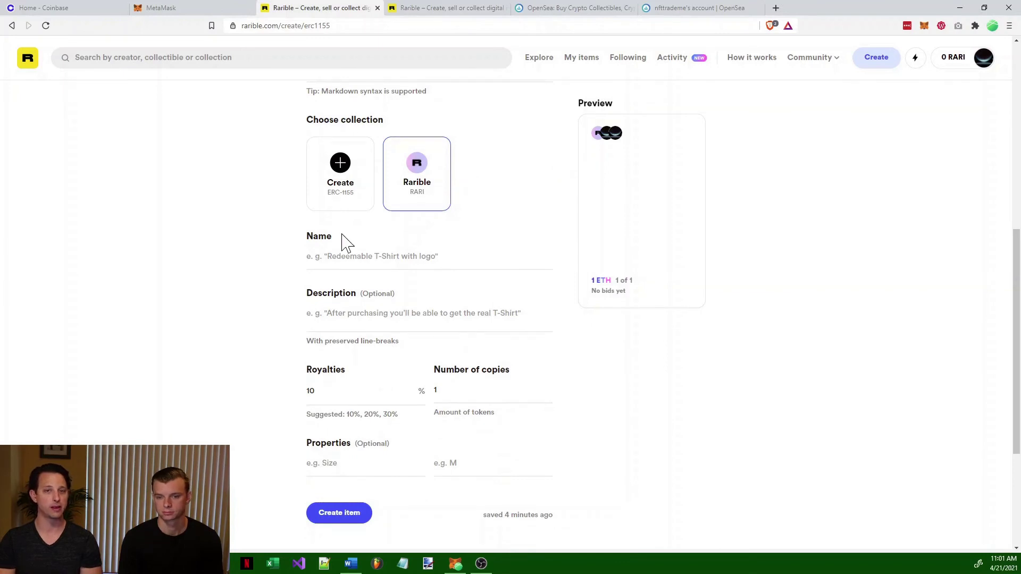
pyautogui.click(343, 259)
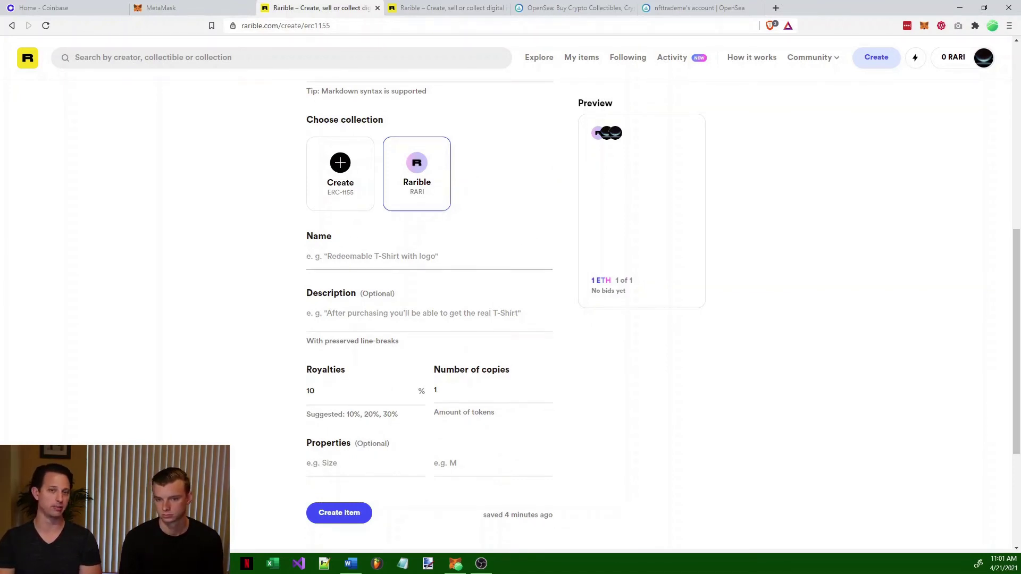
pyautogui.click(330, 313)
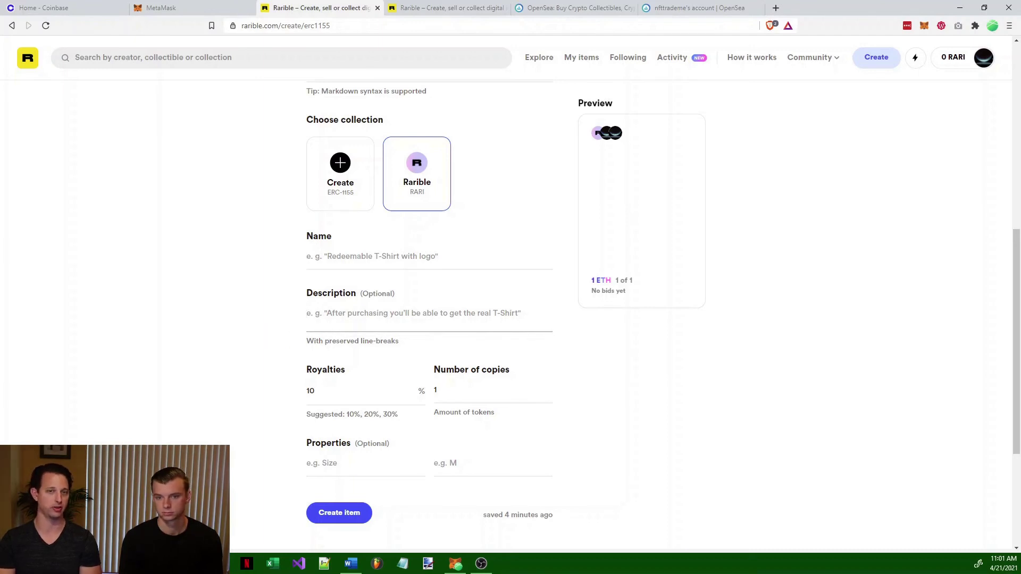
pyautogui.click(345, 391)
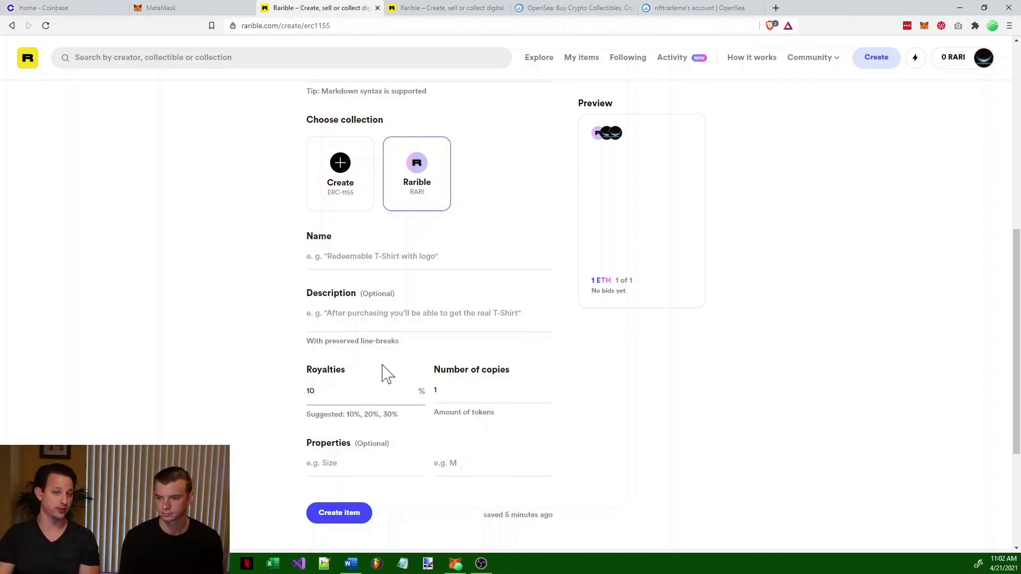
# - Try royalties of 20% and 30% for the collectible, and set the royalties back to 10%
pyautogui.click(333, 387)
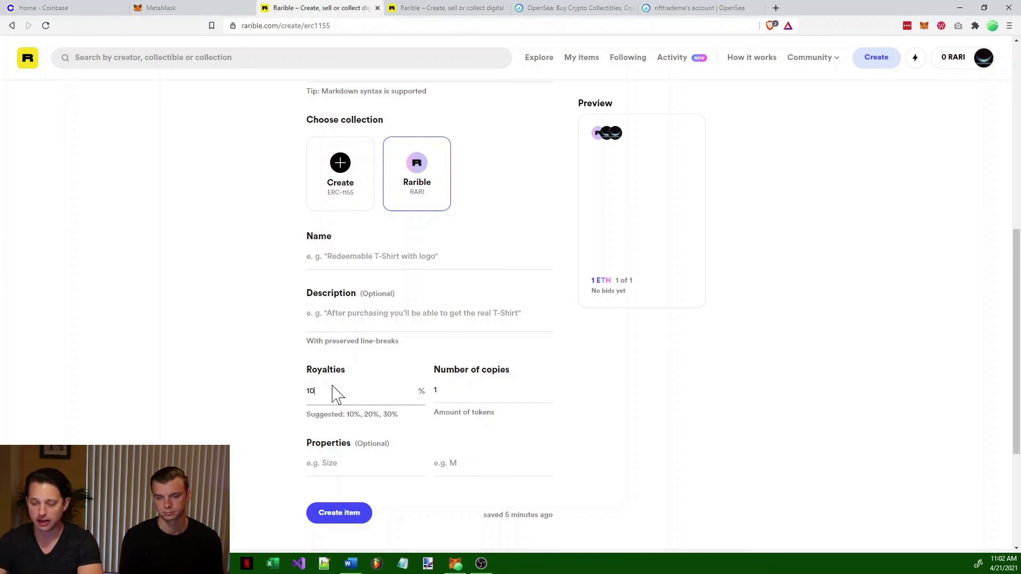
pyautogui.write('20')
pyautogui.press('BackSpace')
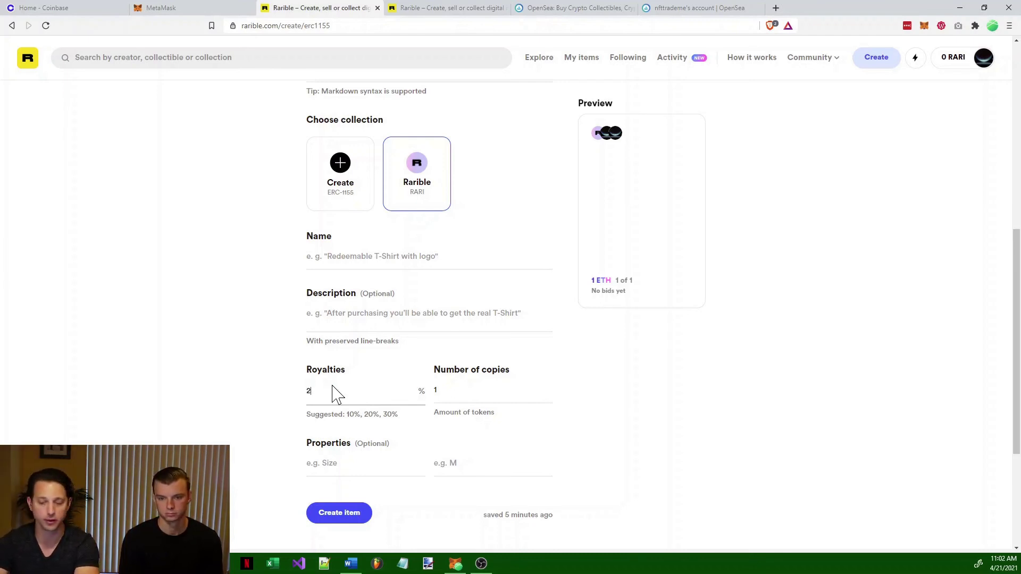
pyautogui.press('BackSpace')
pyautogui.write('30')
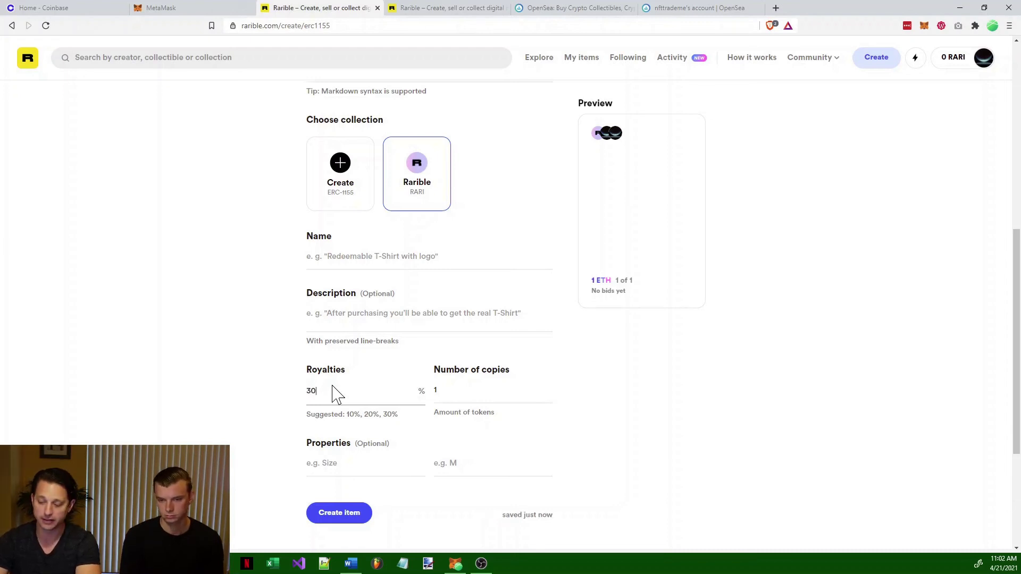
pyautogui.press('BackSpace')
pyautogui.press('BackSpace')
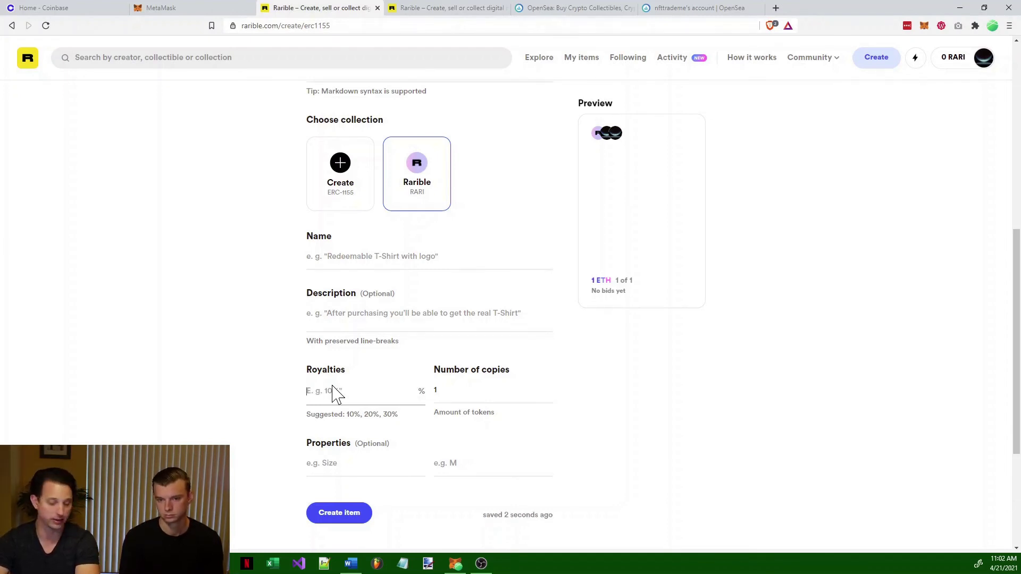
pyautogui.write('10')
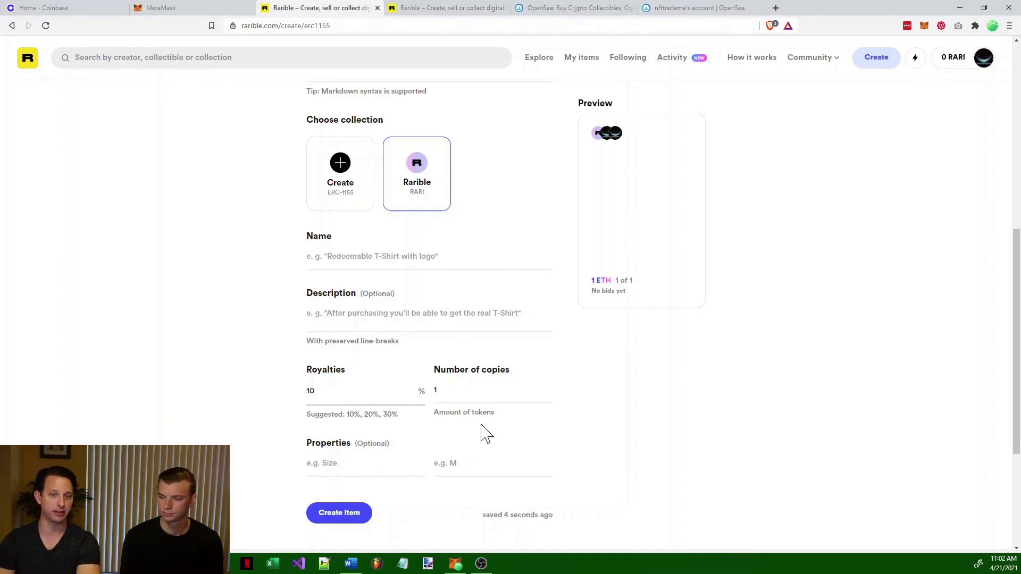
# - Try 100, 100000 and 1000000 as the number of copies, and set it back to 1
pyautogui.click(478, 387)
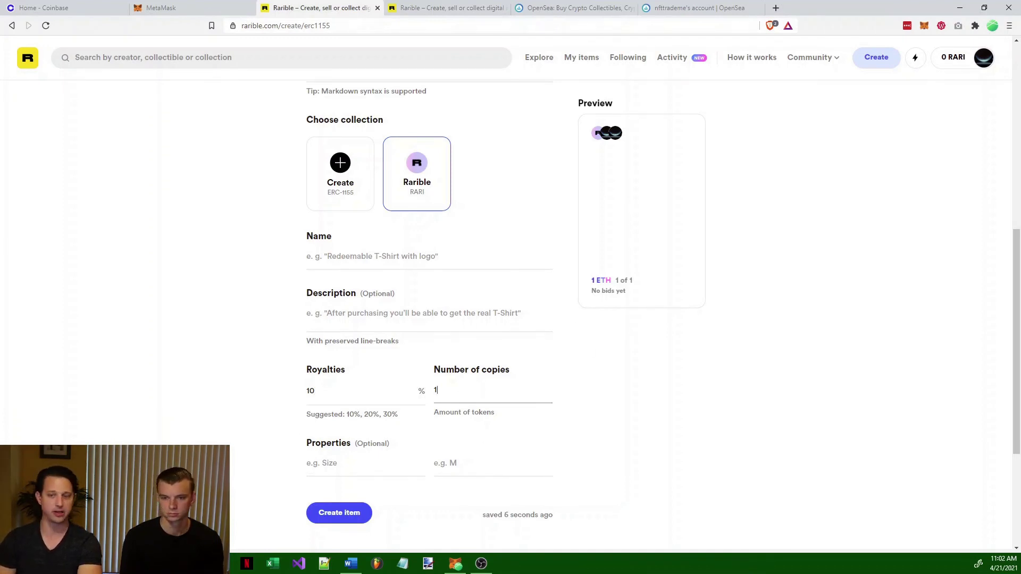
pyautogui.write('00')
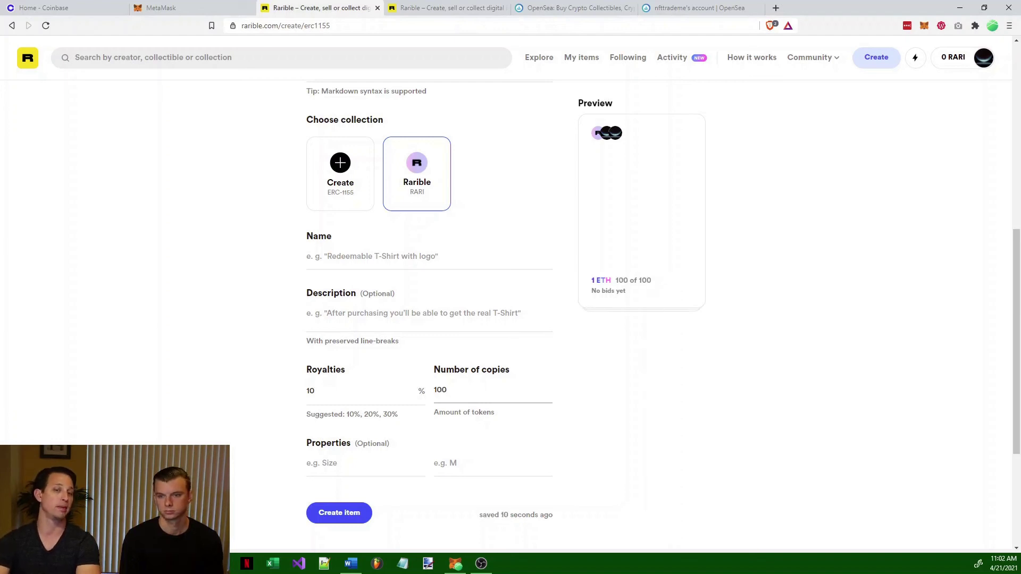
pyautogui.write('000')
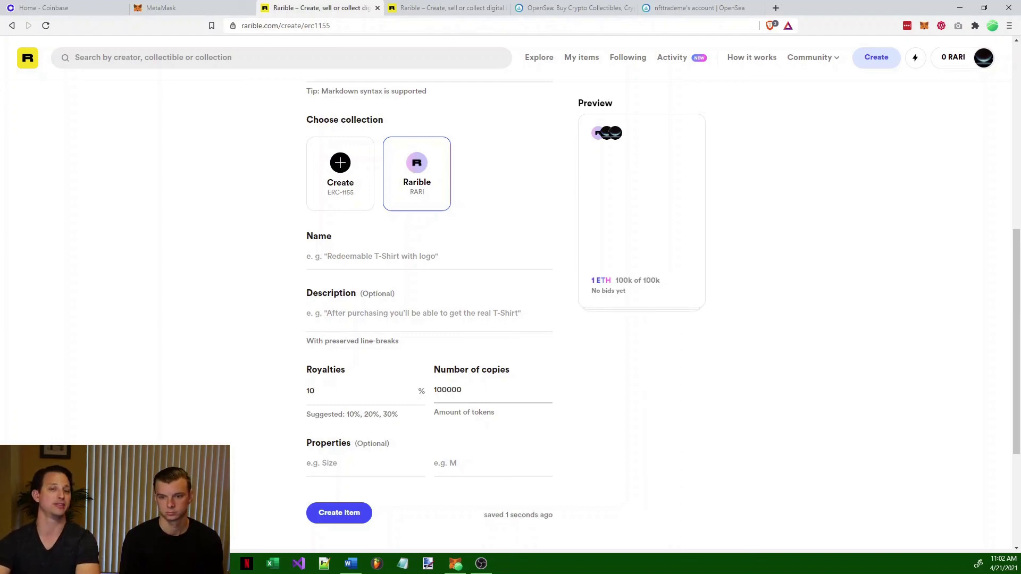
pyautogui.write('0')
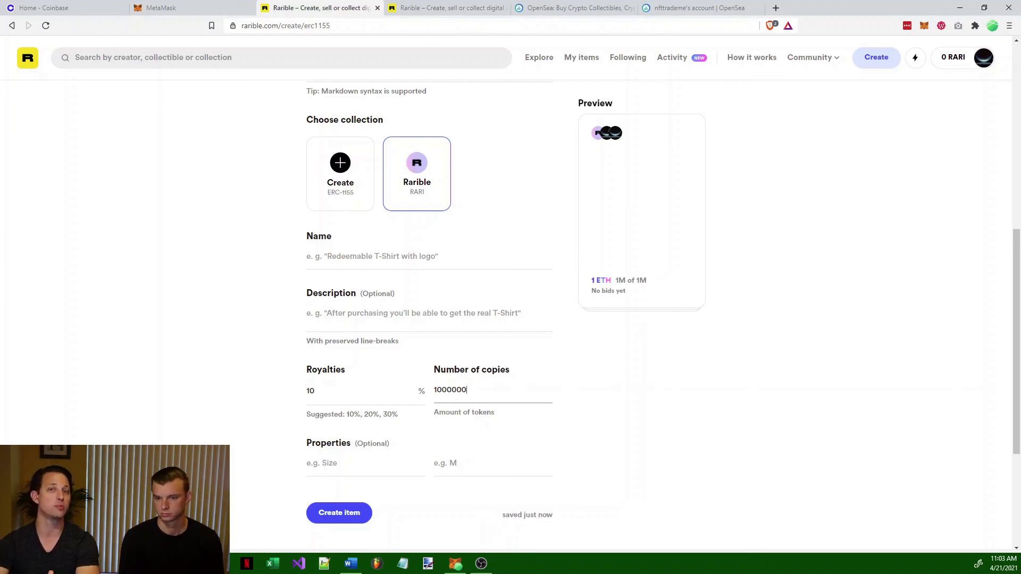
pyautogui.press('BackSpace')
pyautogui.press('BackSpace')
pyautogui.press('BackSpace')
pyautogui.press('BackSpace')
pyautogui.press('BackSpace')
pyautogui.press('BackSpace')
pyautogui.press('BackSpace')
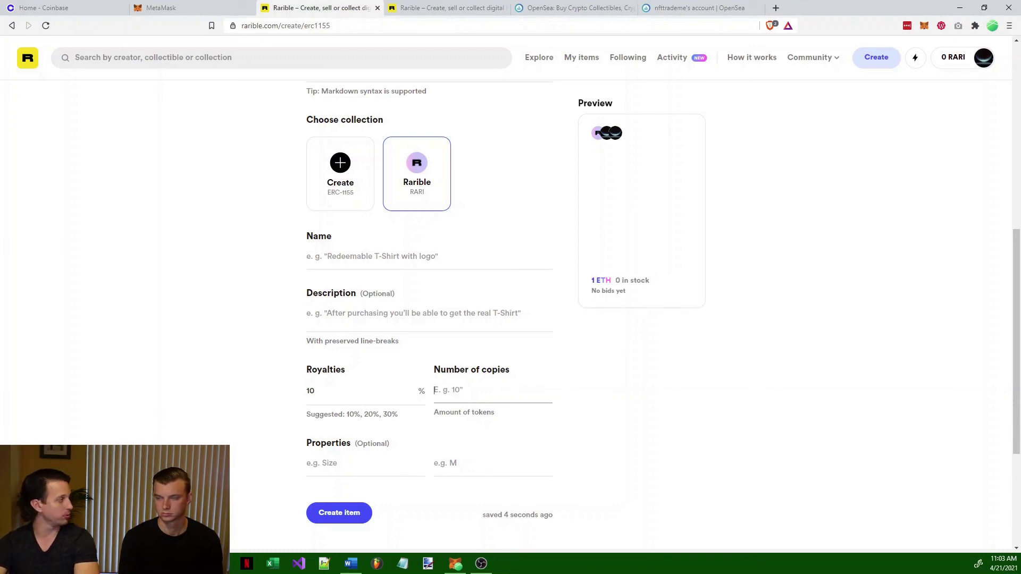
pyautogui.write('1')
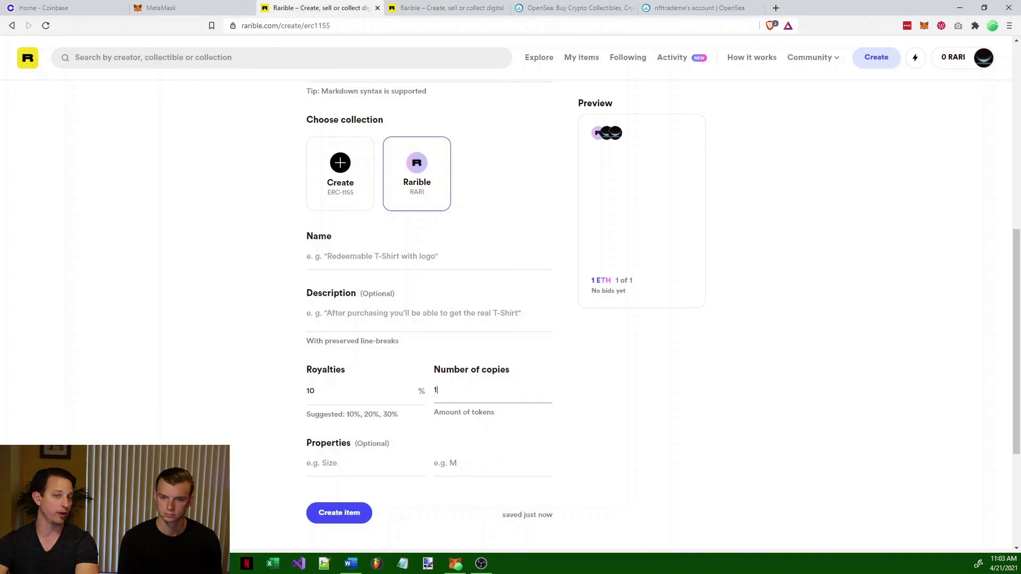
# - Add a property named Format with the value "JPG | PNG" to the collectible
pyautogui.scroll(-2, 348, 468)
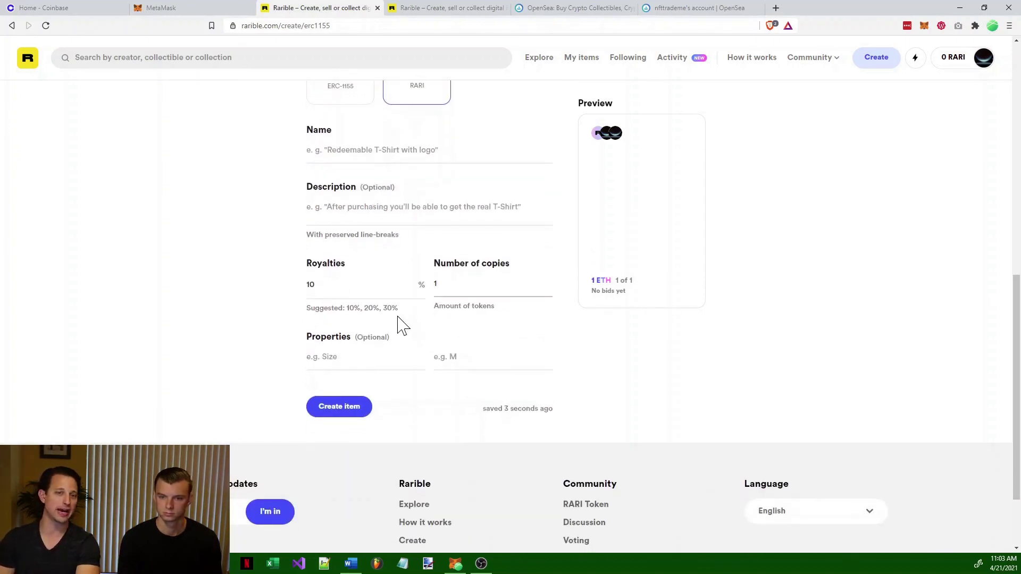
pyautogui.click(319, 357)
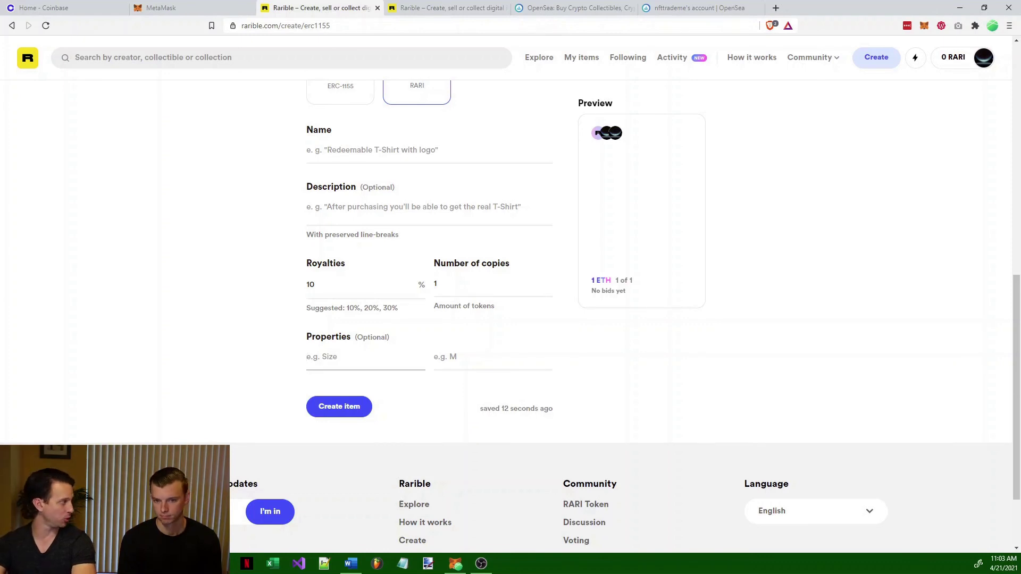
pyautogui.write('Format')
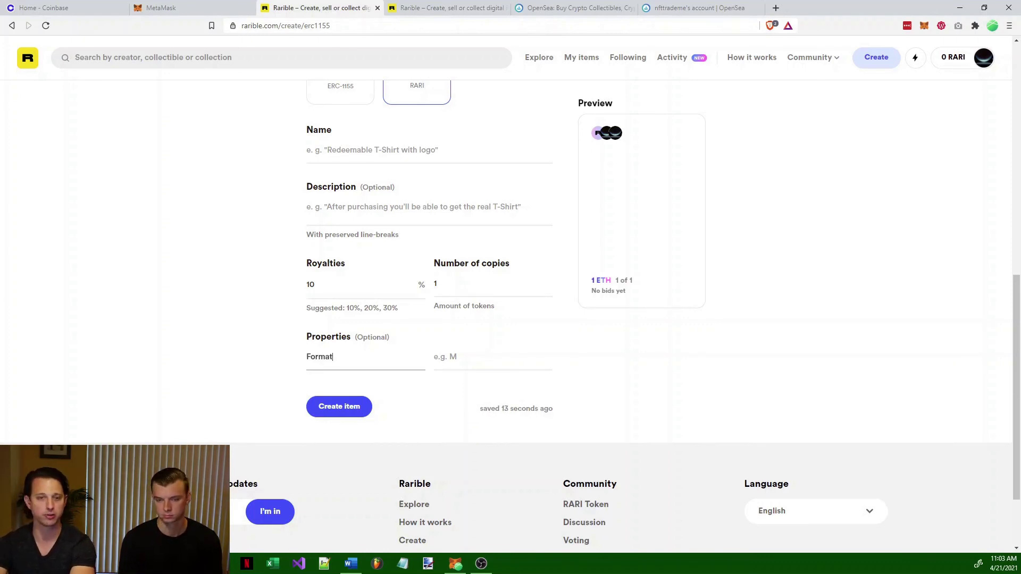
pyautogui.press('Tab')
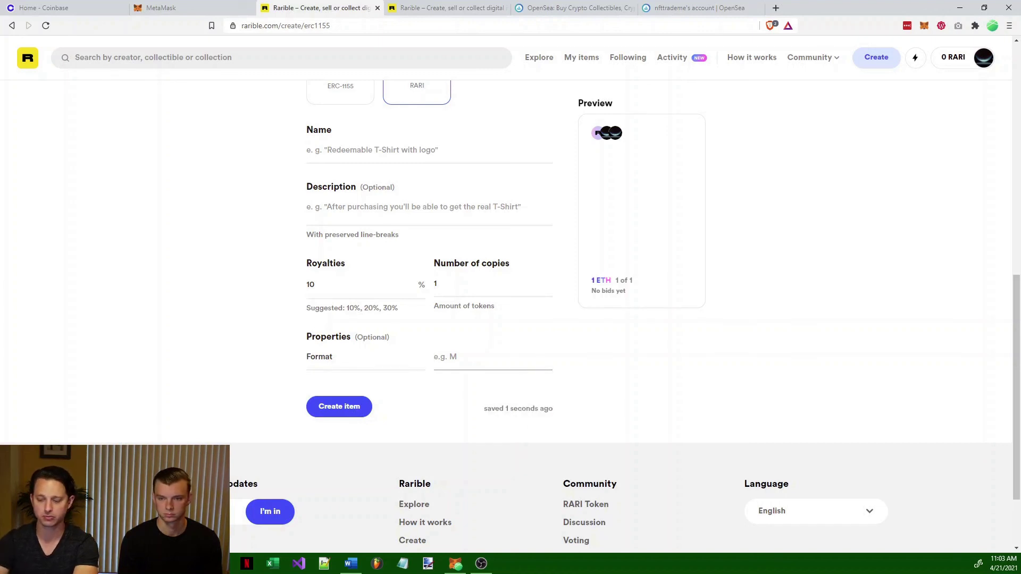
pyautogui.write('JPG')
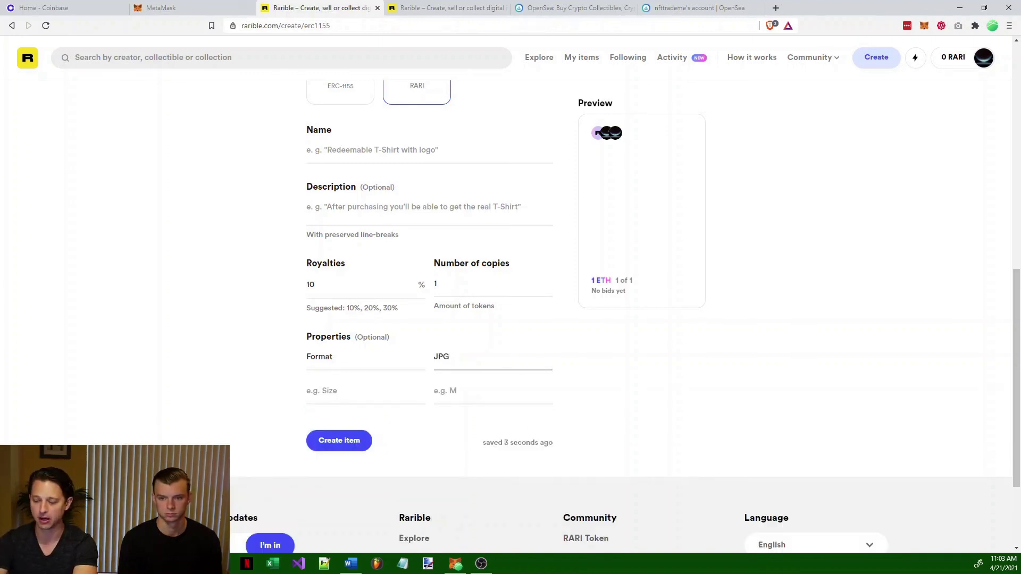
pyautogui.write(' | PNG')
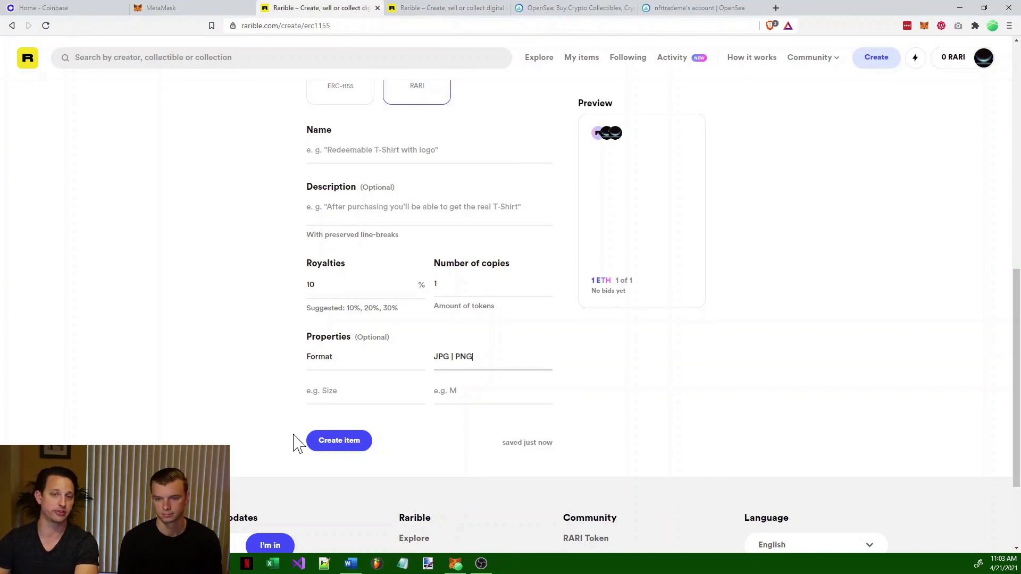
# - Add a second property named Size with the value 6000x3000
pyautogui.click(330, 393)
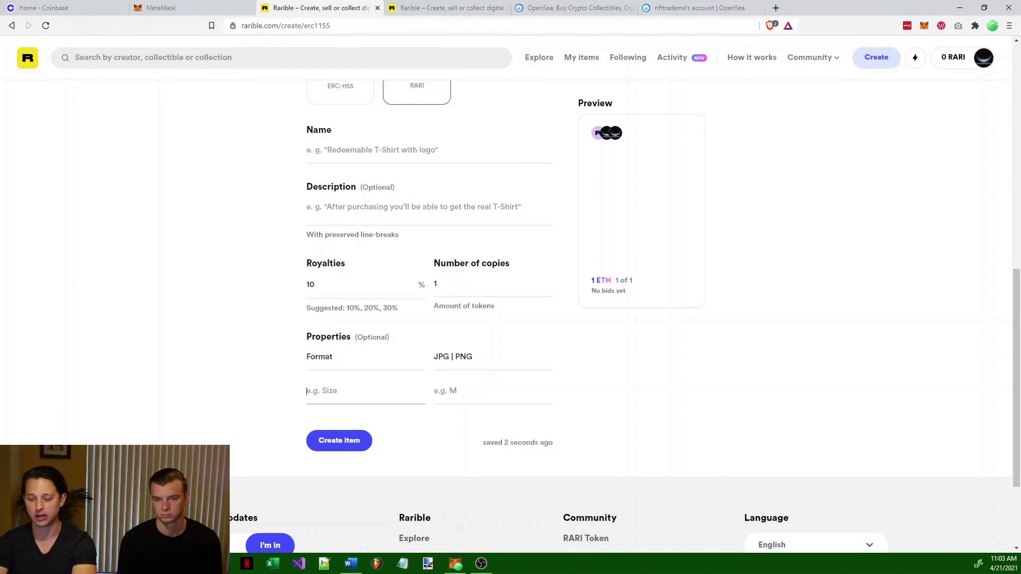
pyautogui.write('Siz')
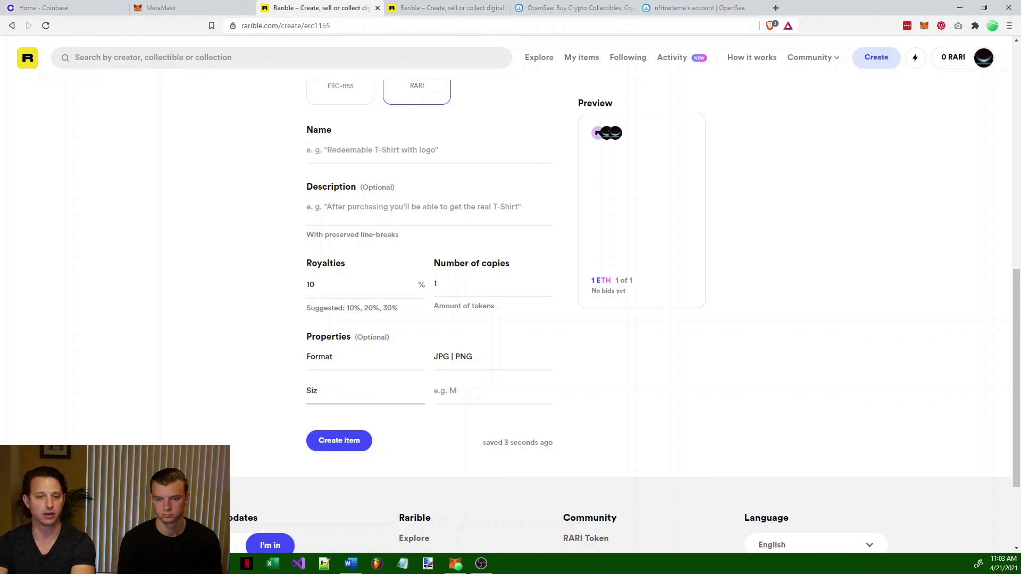
pyautogui.press('BackSpace')
pyautogui.press('BackSpace')
pyautogui.press('BackSpace')
pyautogui.write('Size')
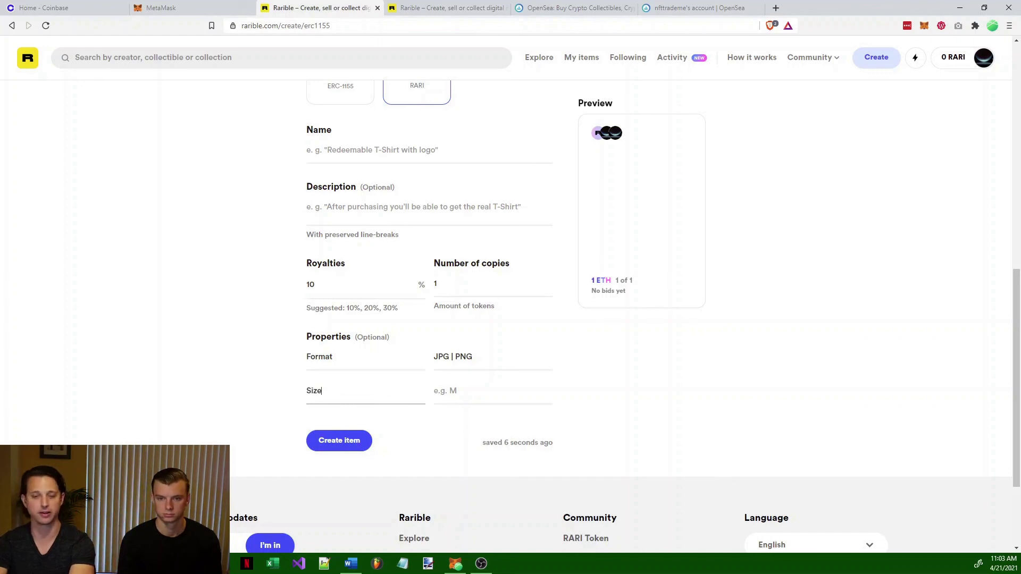
pyautogui.click(441, 391)
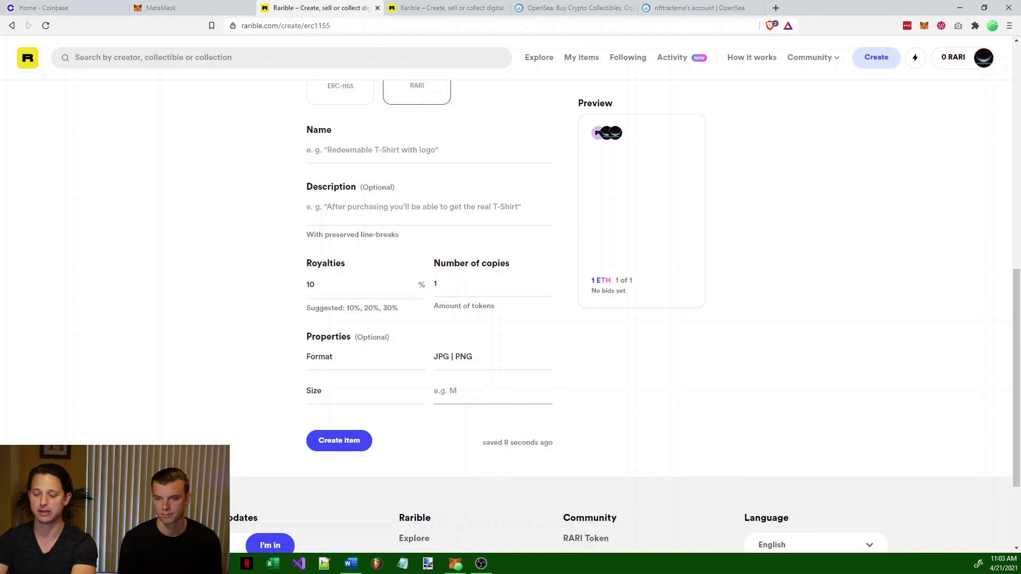
pyautogui.write('60000')
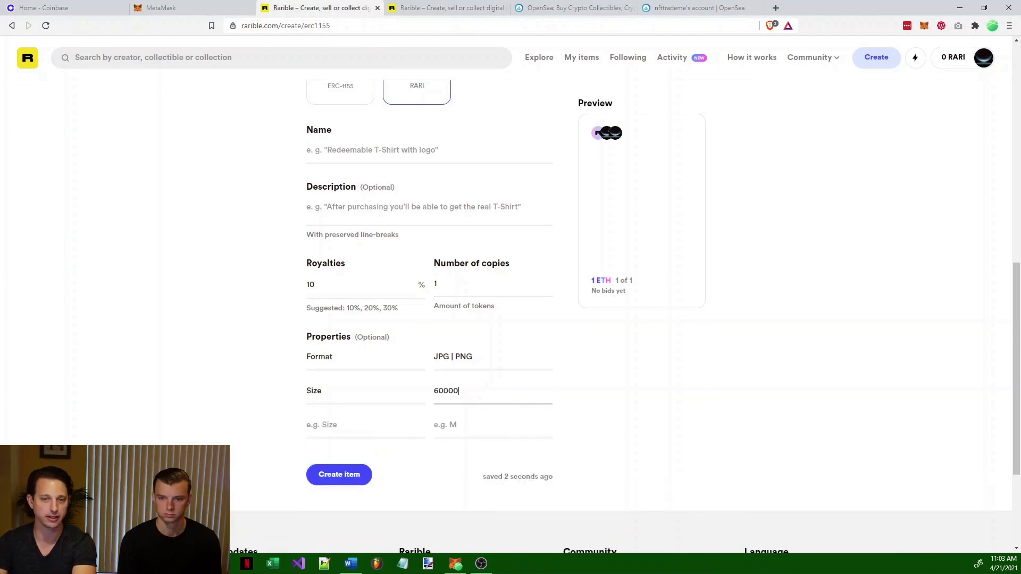
pyautogui.press('BackSpace')
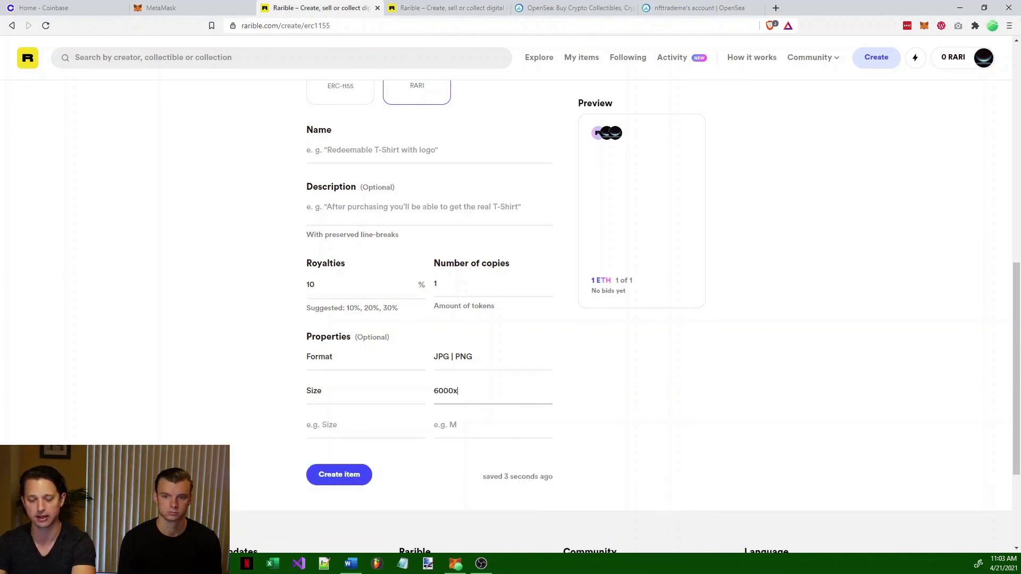
pyautogui.write('x')
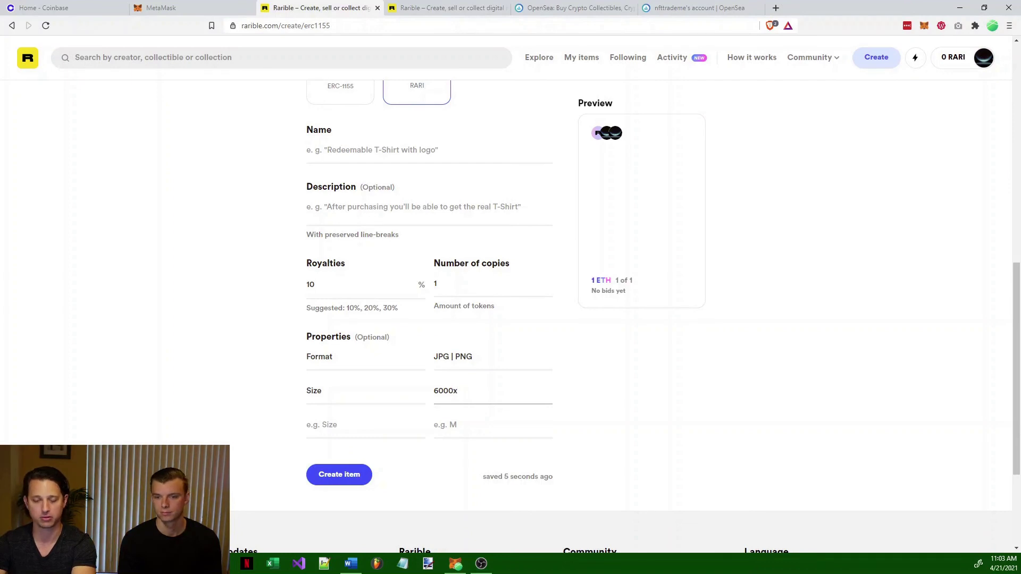
pyautogui.write('3000')
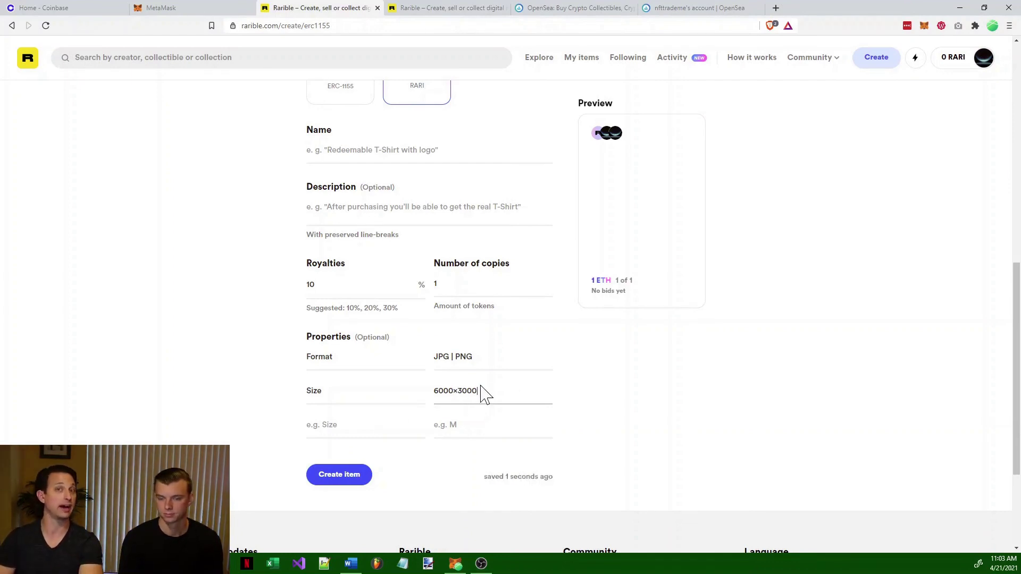
# - Add a third property named "Date Created" with the value 2021-04-21
pyautogui.click(381, 432)
pyautogui.scroll(-1, 388, 445)
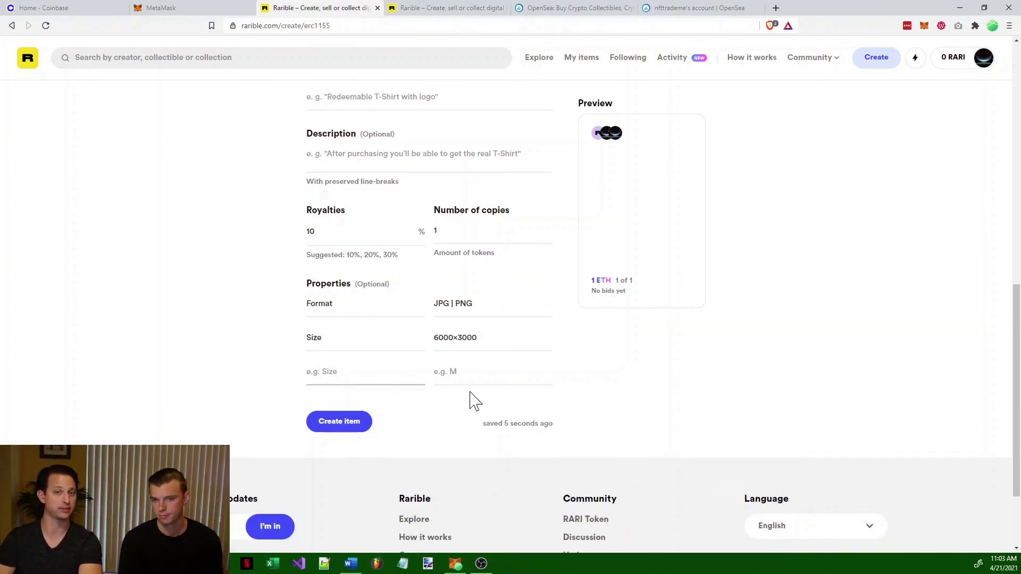
pyautogui.write('Date')
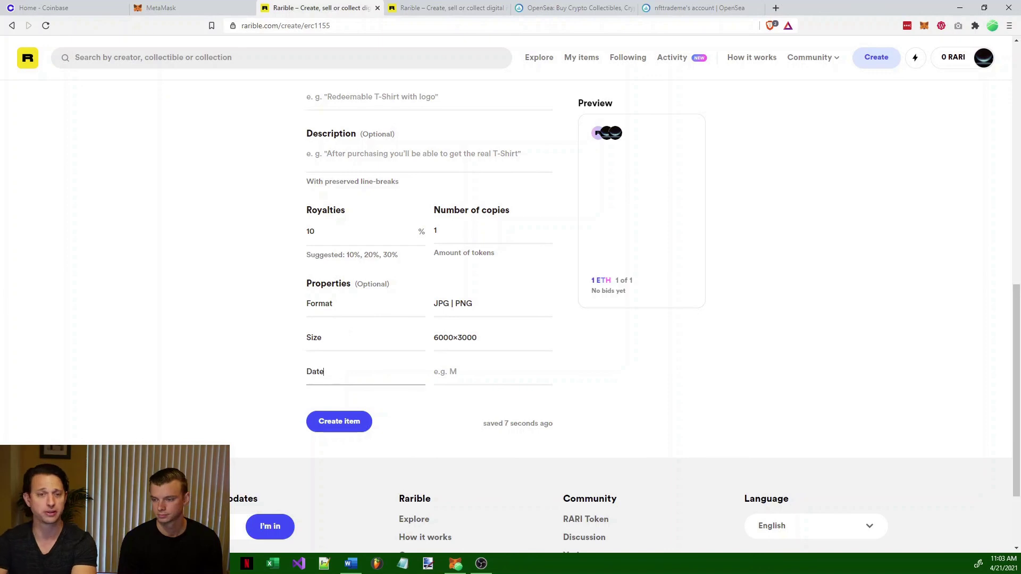
pyautogui.click(436, 372)
pyautogui.click(324, 372)
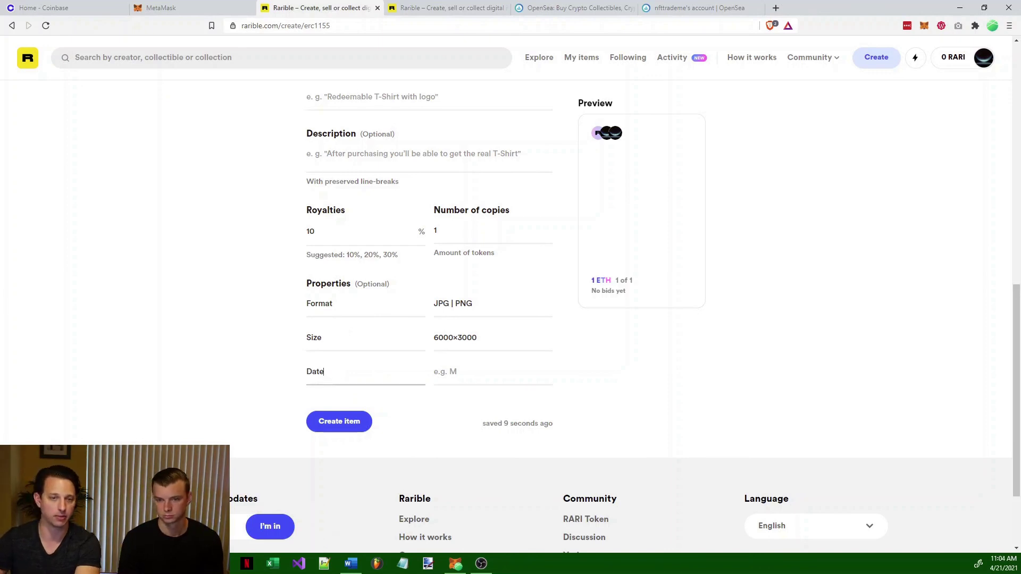
pyautogui.write('Created')
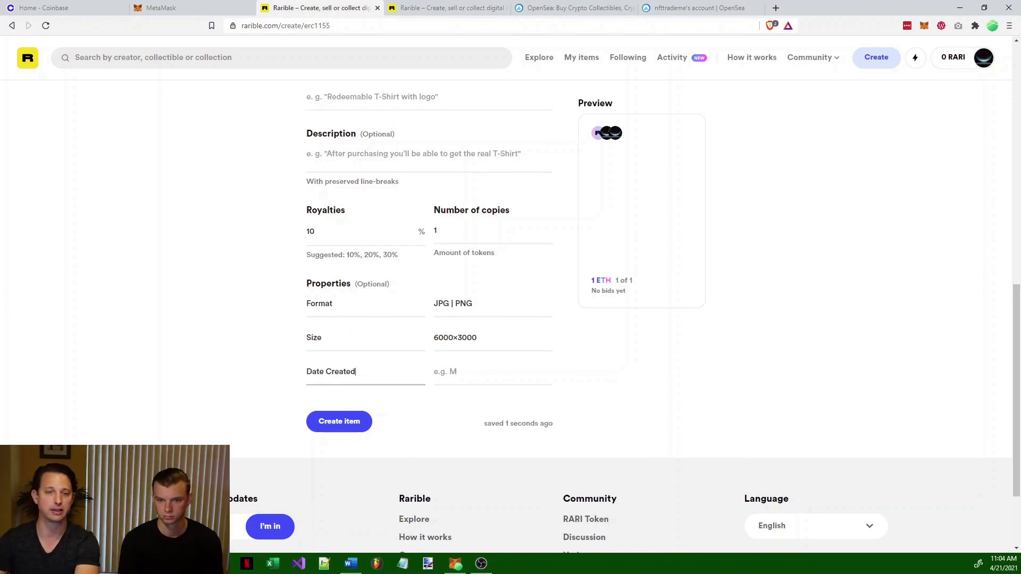
pyautogui.click(436, 372)
pyautogui.write('20')
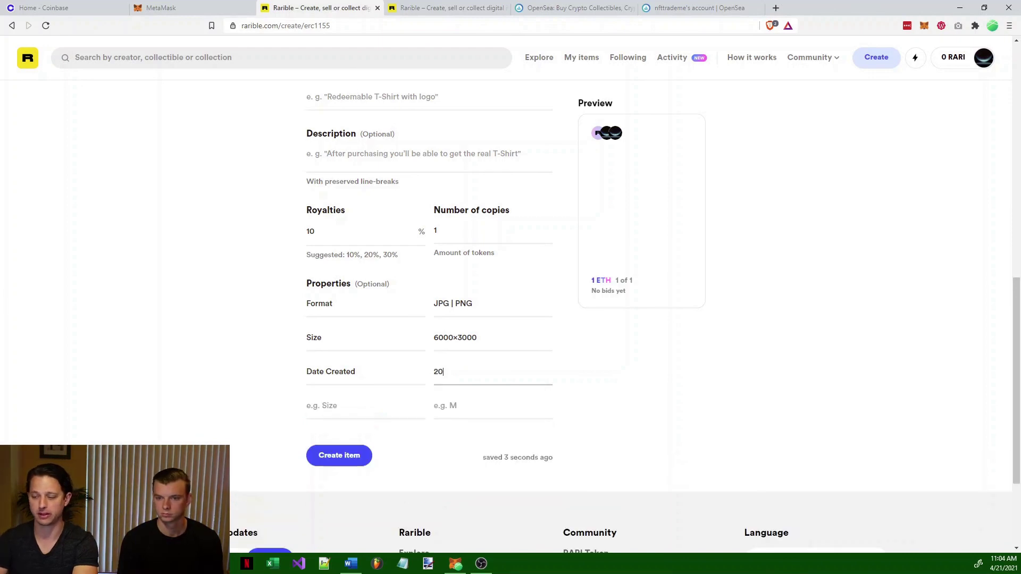
pyautogui.write('21-')
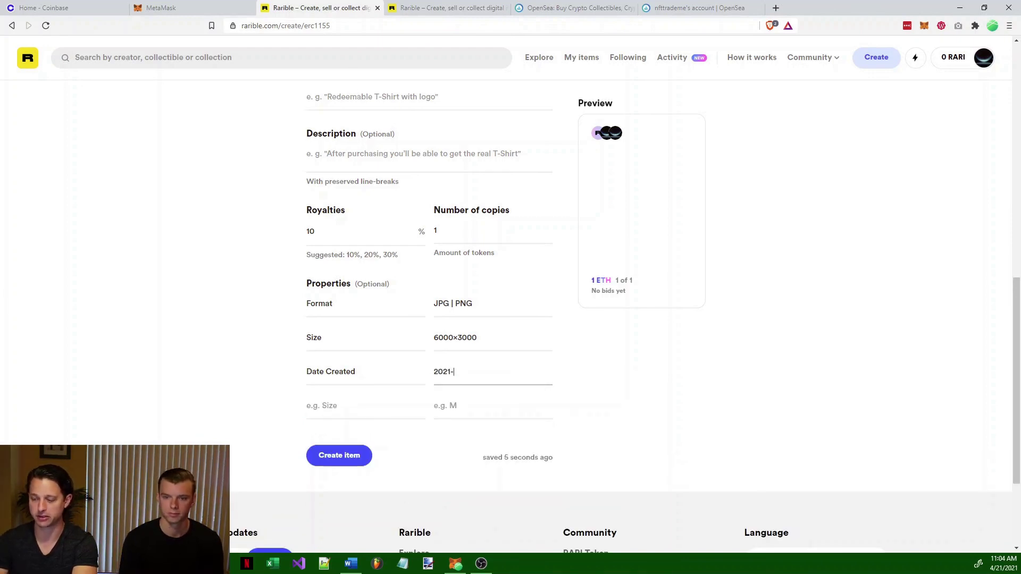
pyautogui.write('04-21')
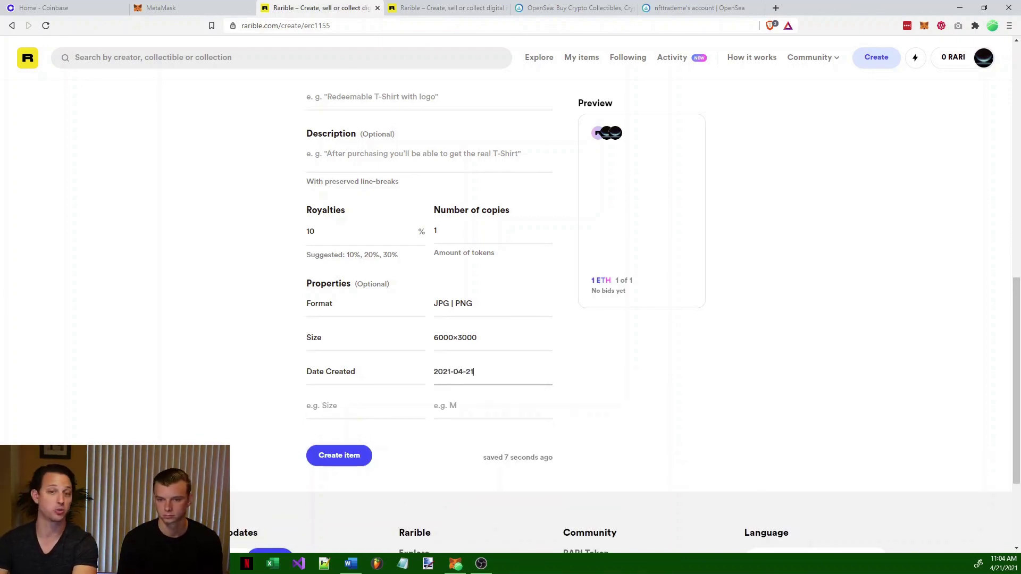
pyautogui.click(714, 376)
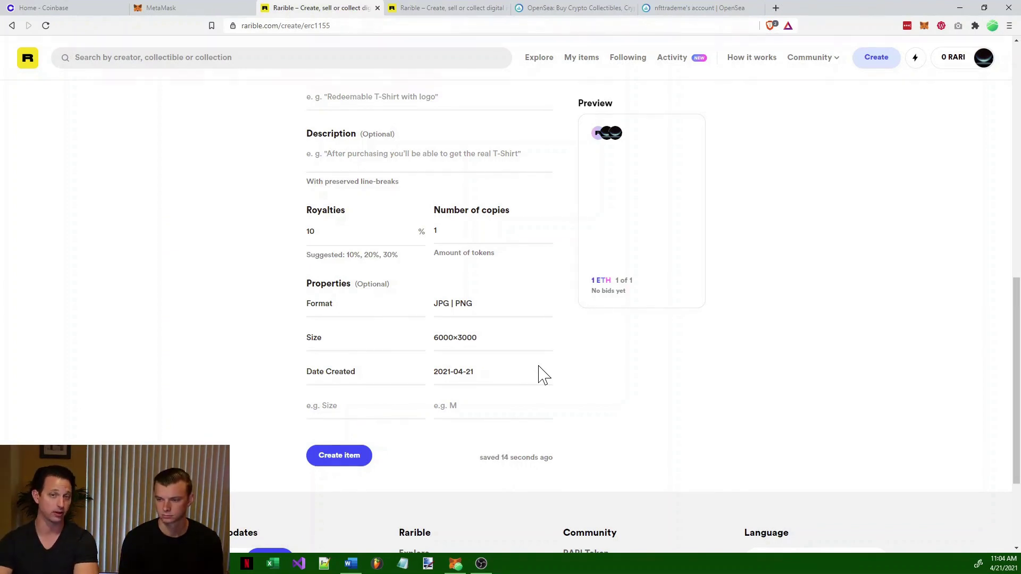
pyautogui.scroll(3, 515, 309)
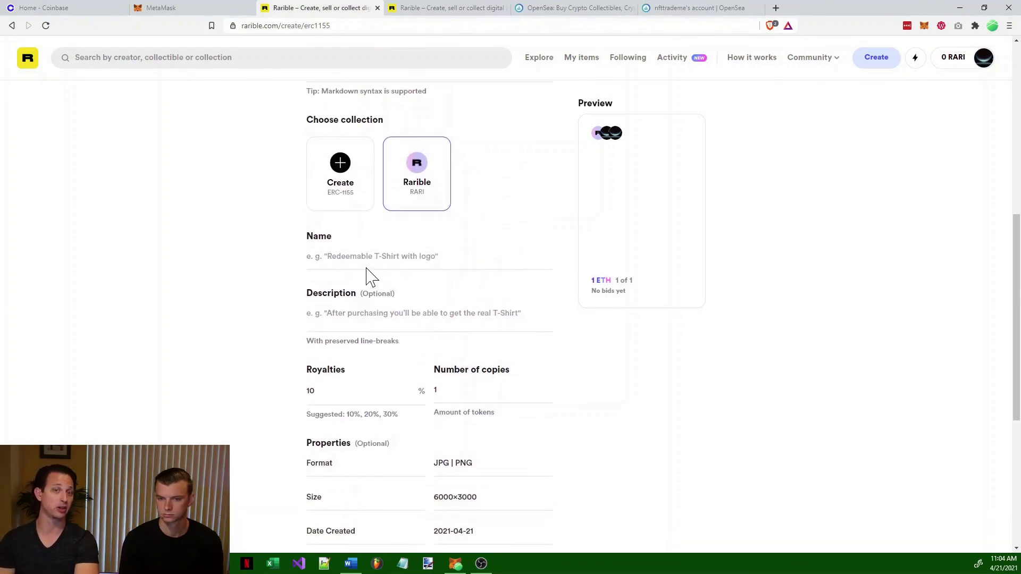